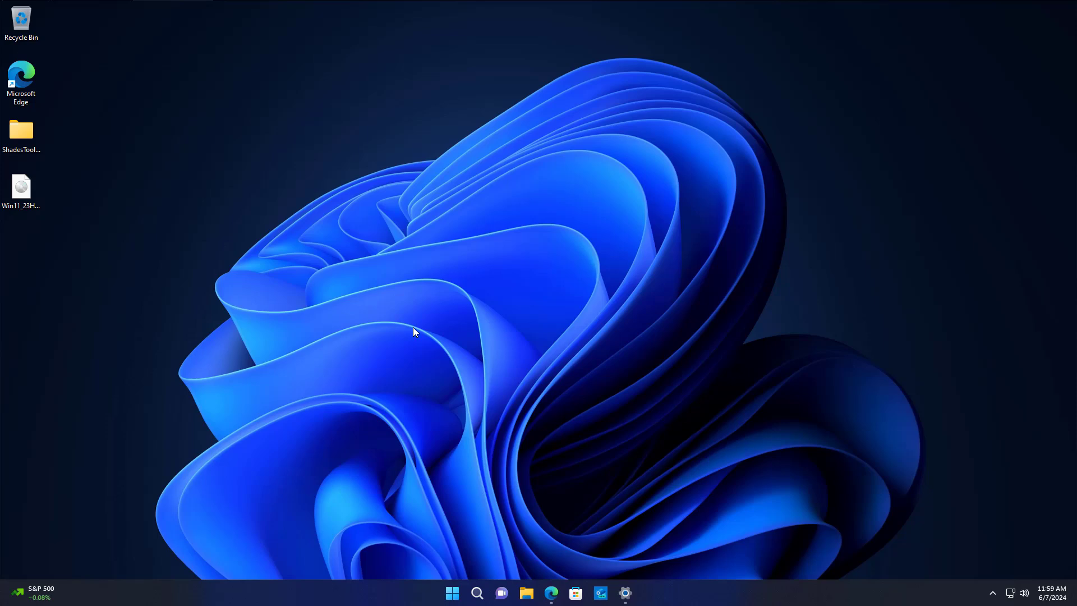
- Try deleting the ShadesToolkit_EN-v2.3 folder with administrator permission, then dismiss the Access Denied warning
right_click(24, 133)
click(103, 145)
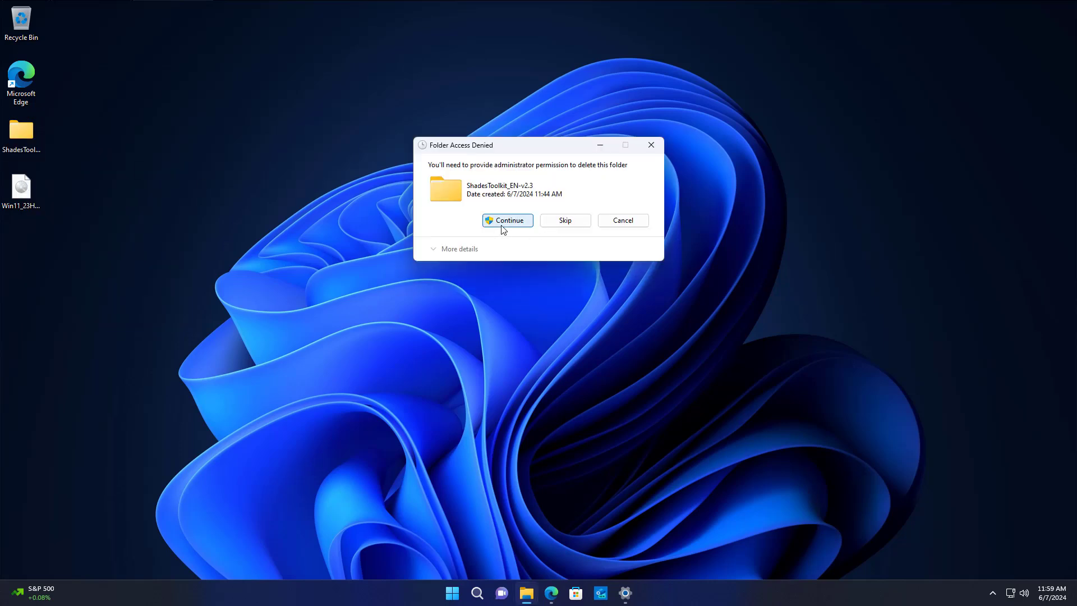
click(503, 228)
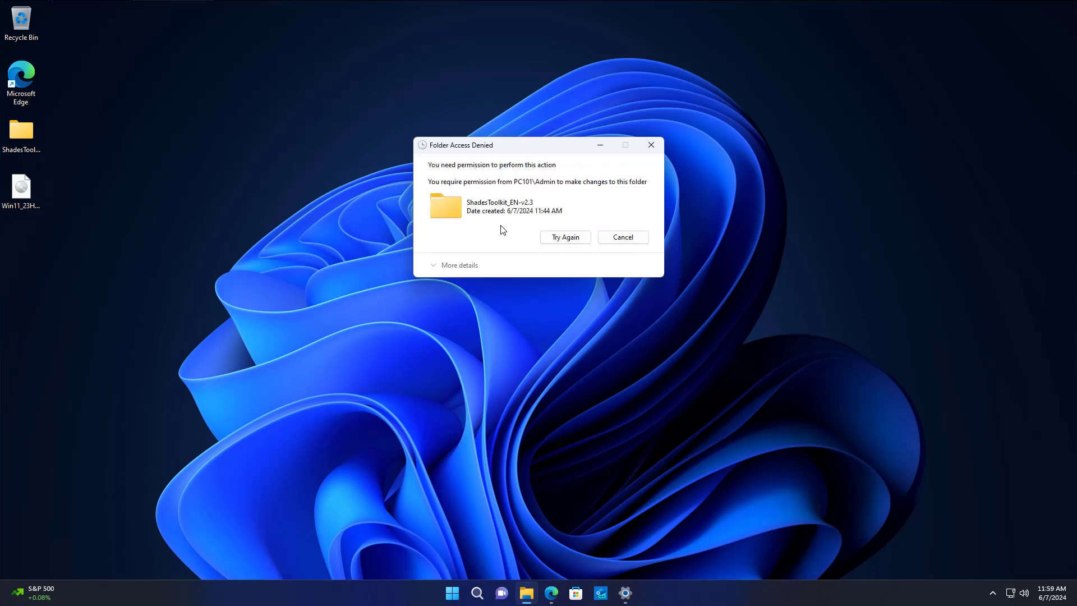
click(651, 145)
- Move the folder to the desktop centre and retry Delete from the classic menu, closing the denial
drag(18, 133, 485, 188)
right_click(495, 192)
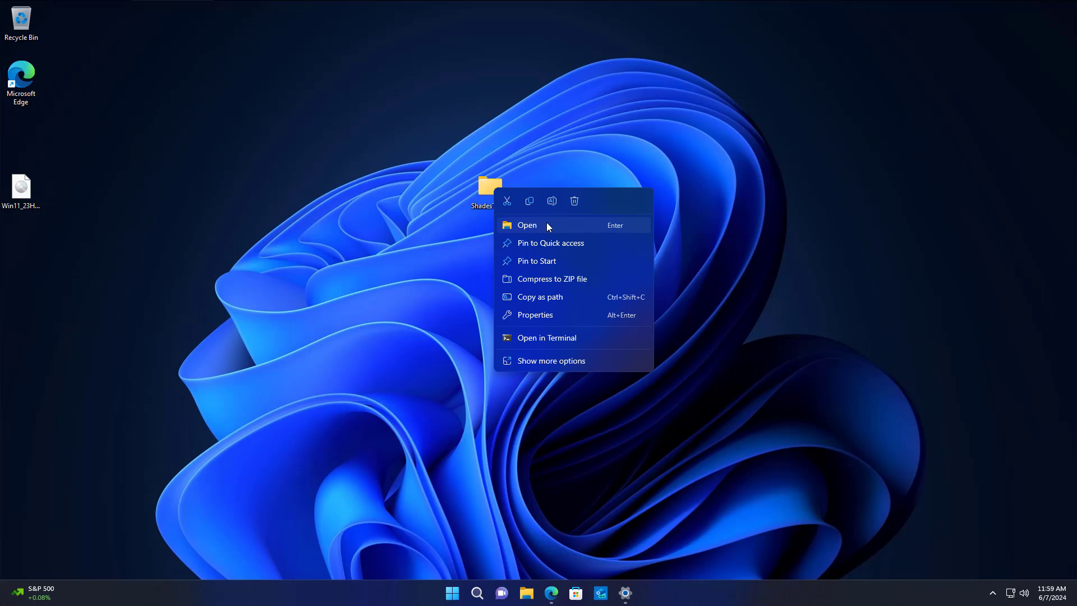
click(556, 360)
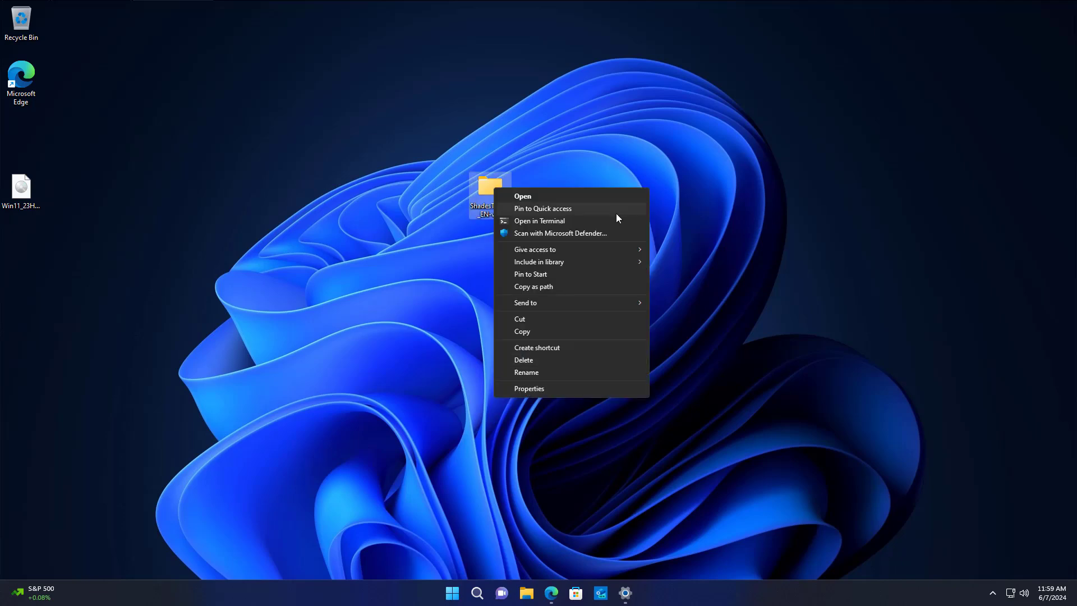
click(546, 360)
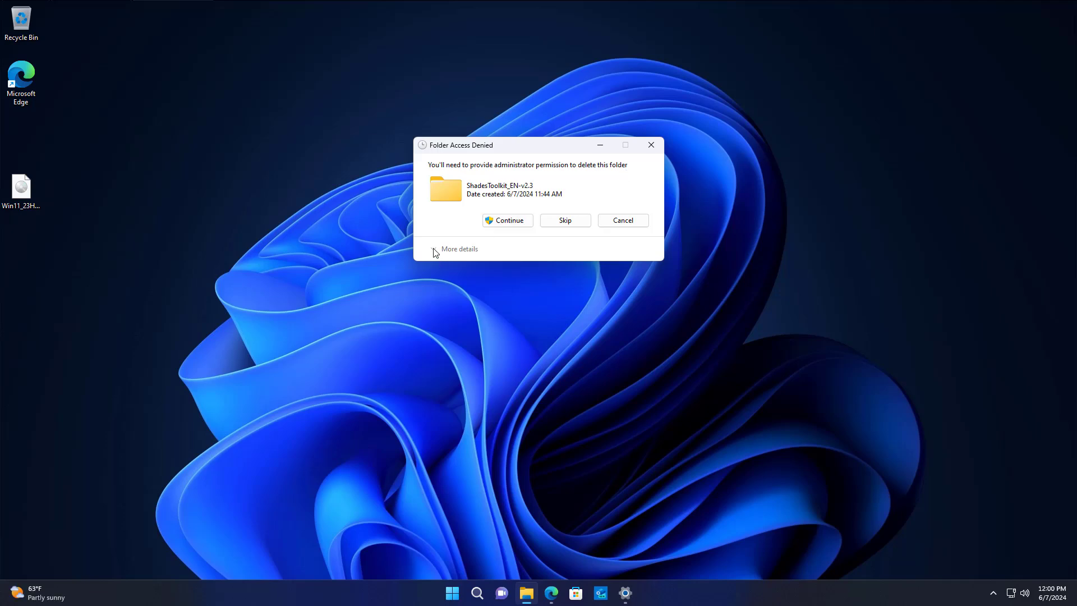
click(645, 149)
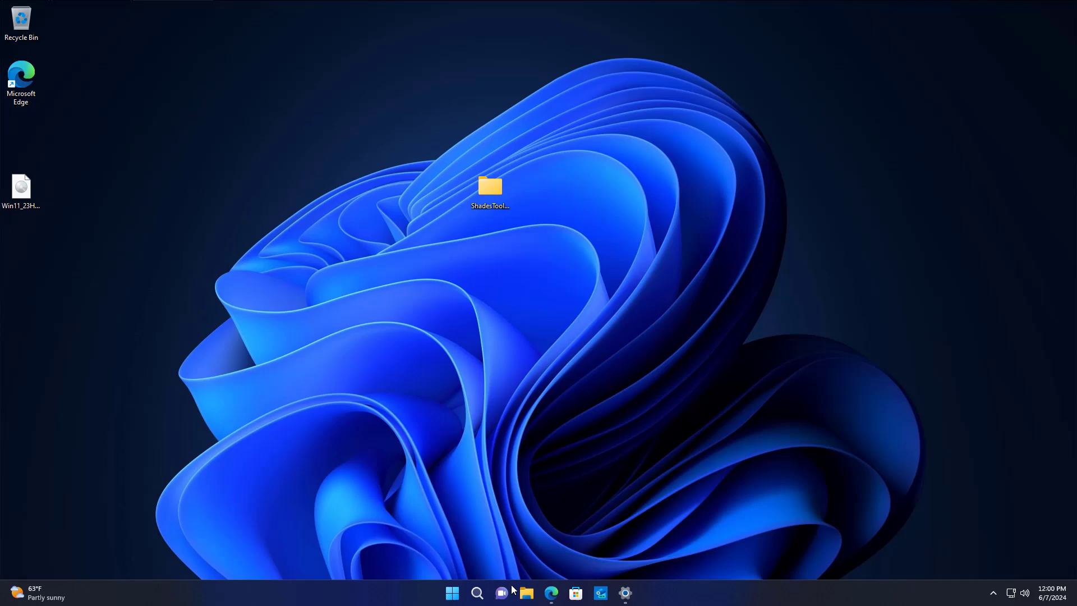
- Download the LockHunter installer lockhuntersetup_3-4-3.exe from the LockHunter site in Edge
click(551, 593)
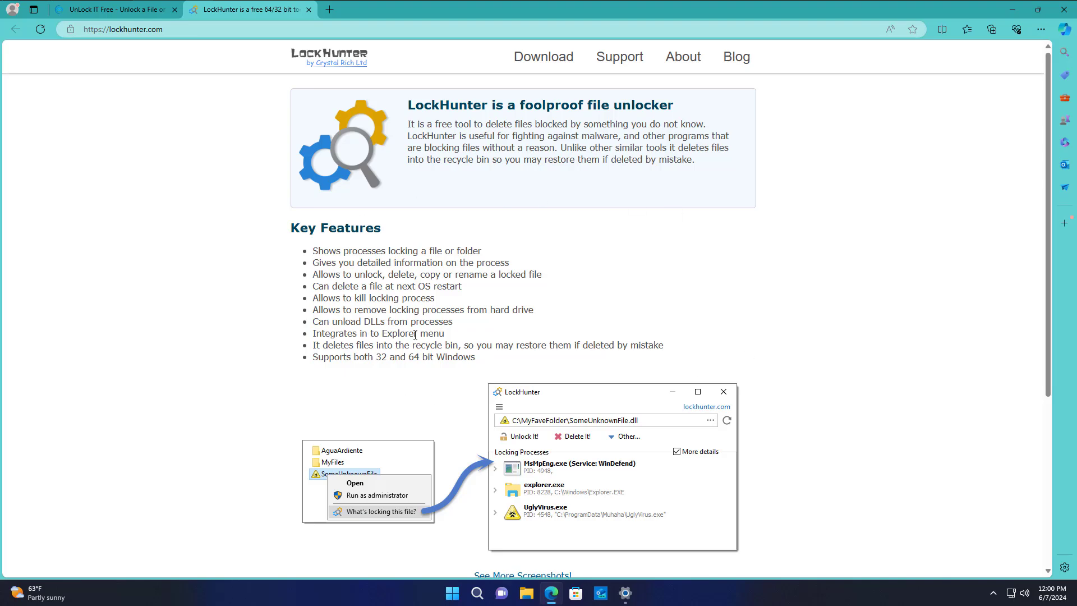
click(543, 57)
click(541, 152)
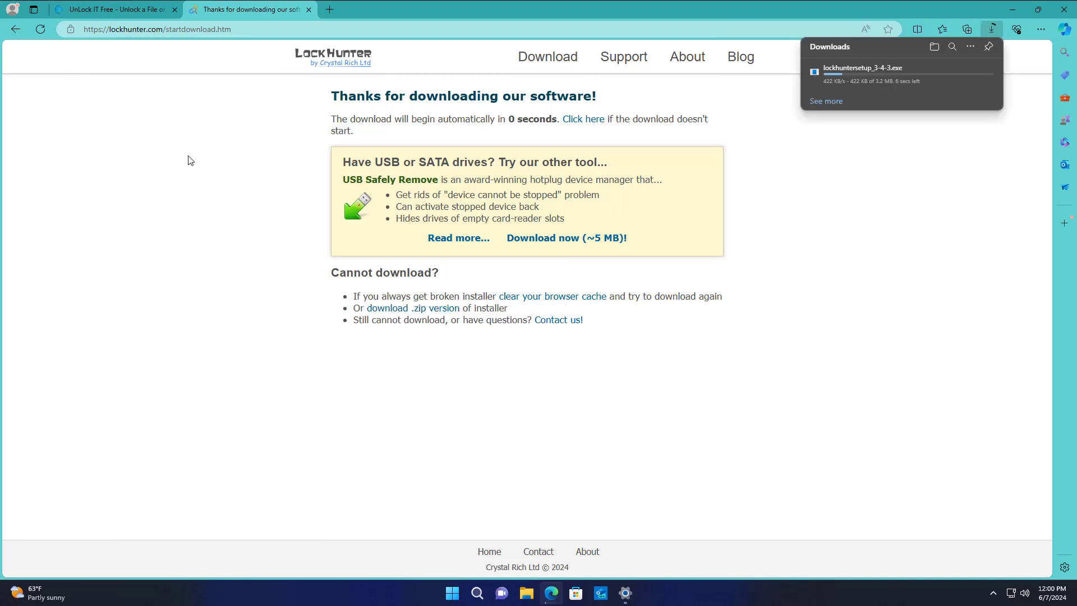
- Go back to the LockHunter home page and switch to the EMCO UnLock IT Free site
click(16, 32)
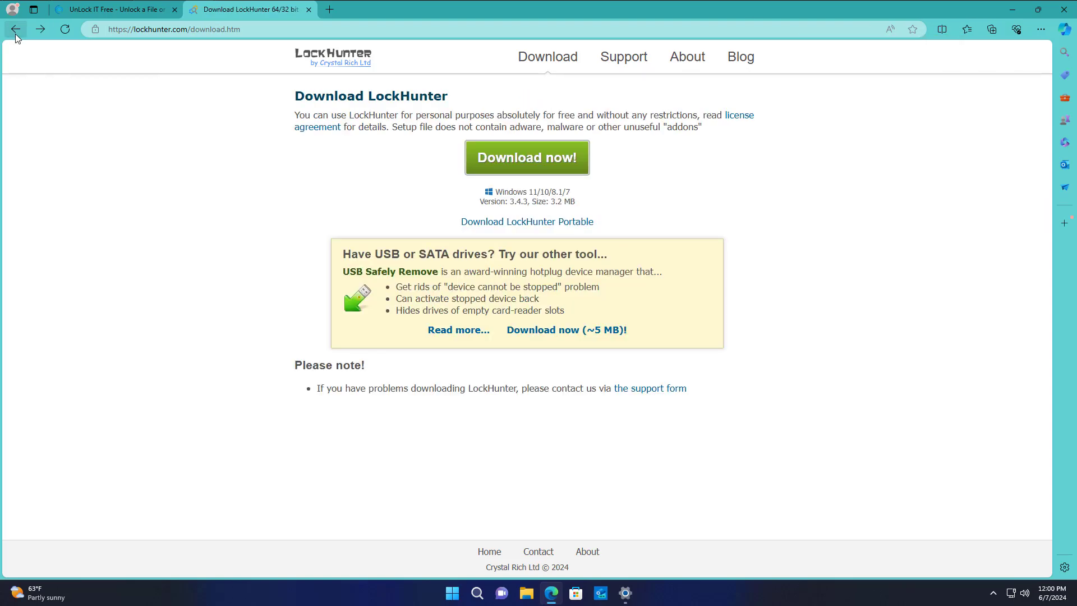
click(16, 32)
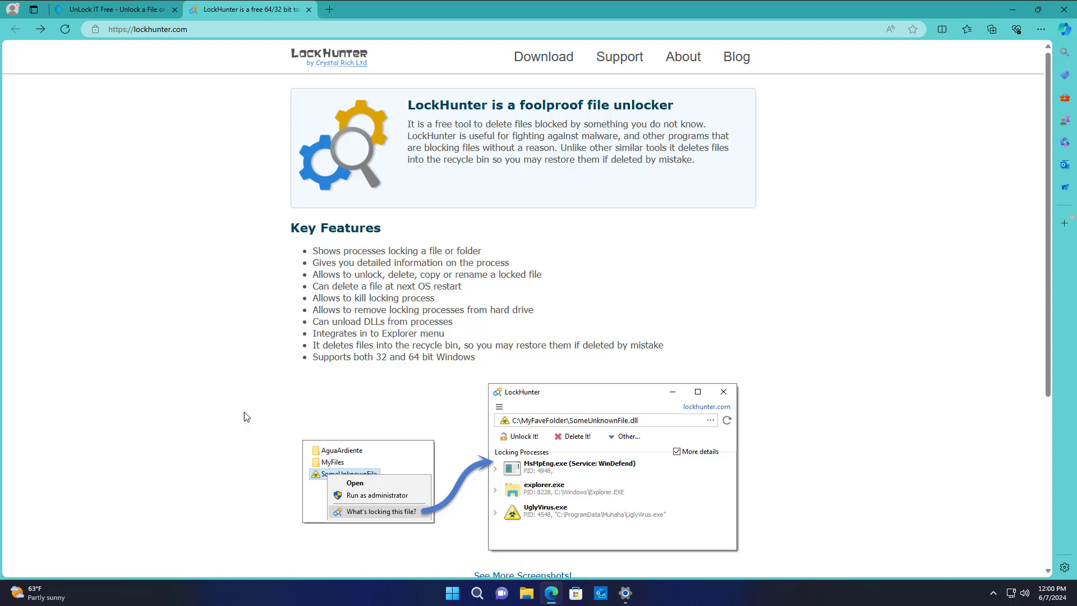
middle_click(939, 224)
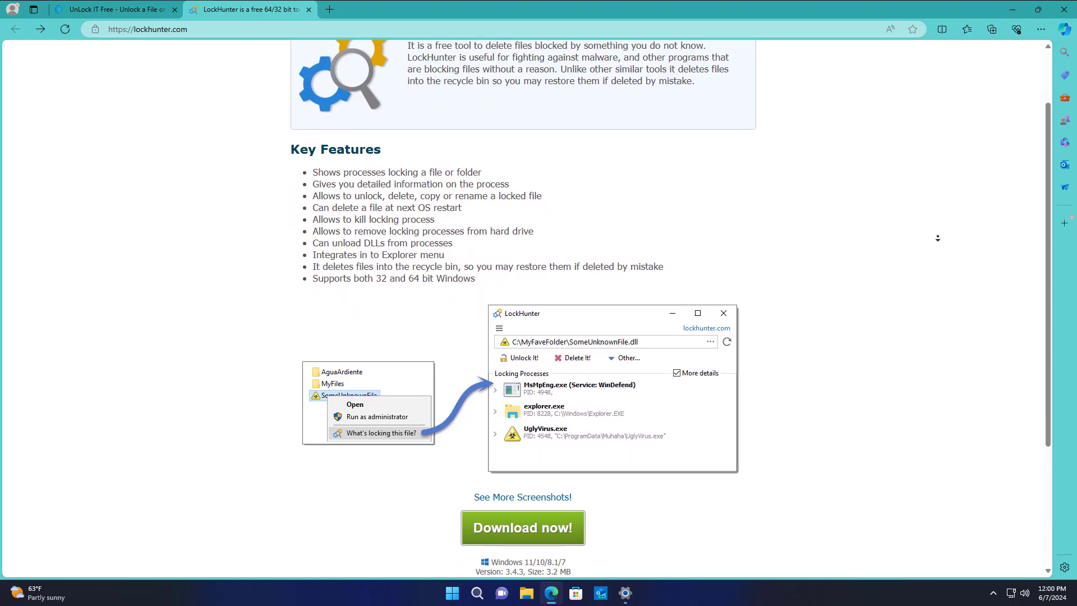
click(301, 274)
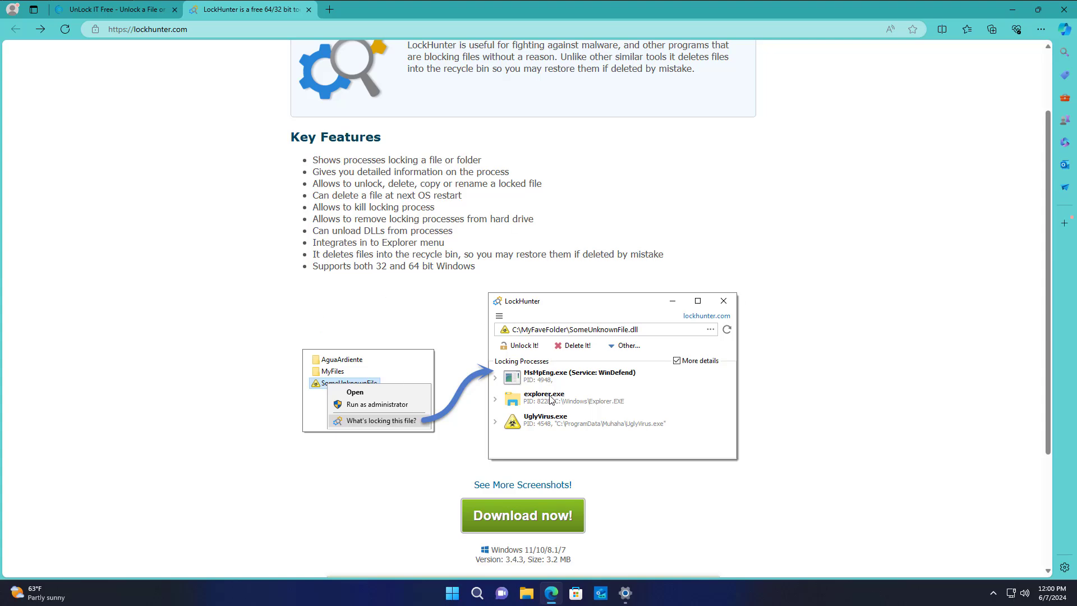
click(112, 15)
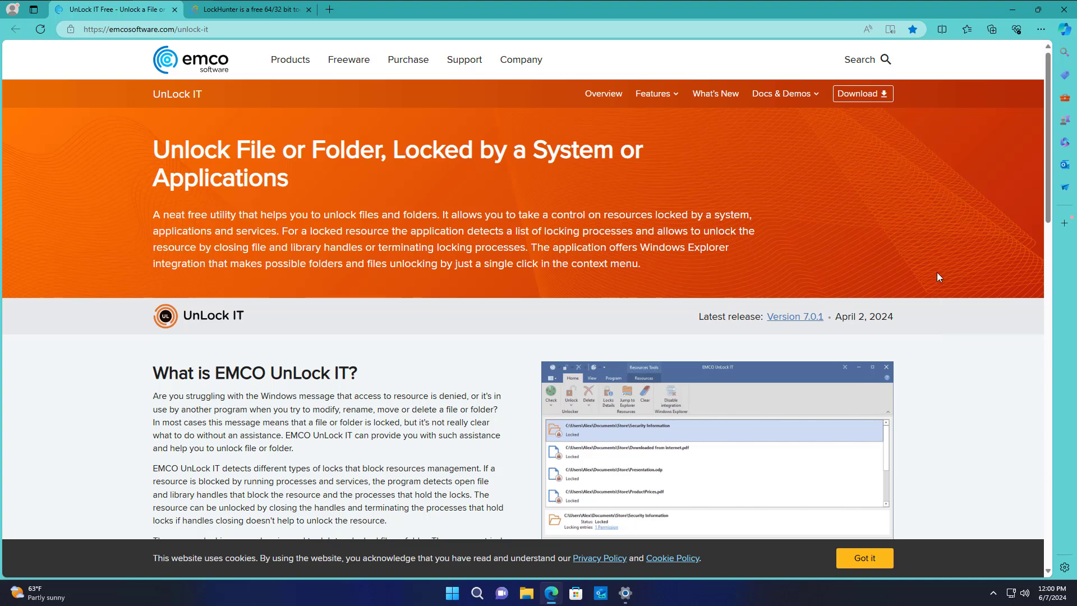
- Download the EMCO UnLock IT installer with the blue DOWNLOAD button and return to its overview page
click(875, 96)
click(519, 452)
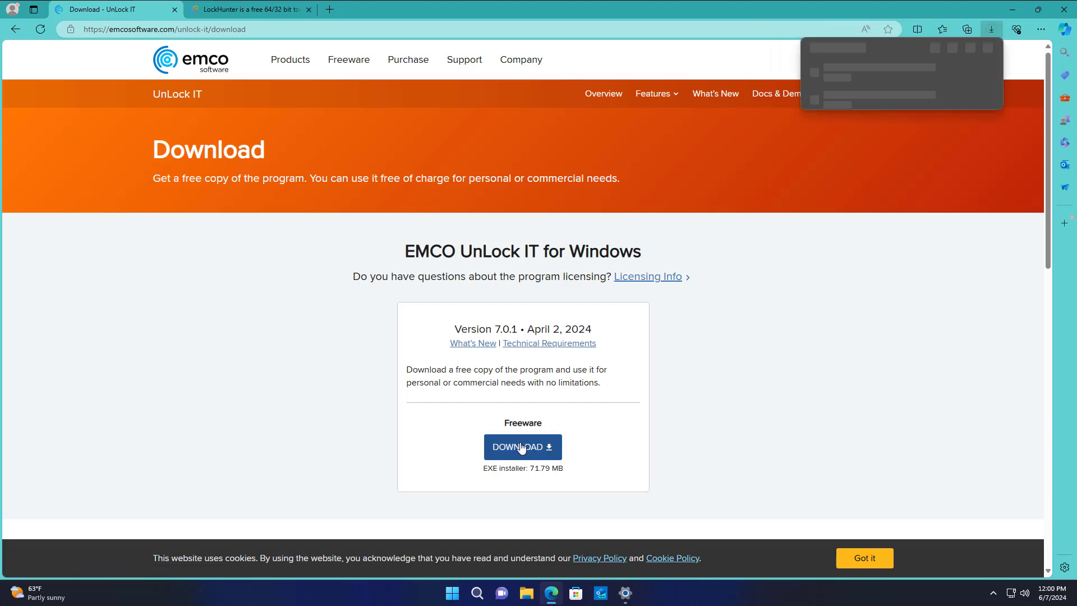
click(17, 28)
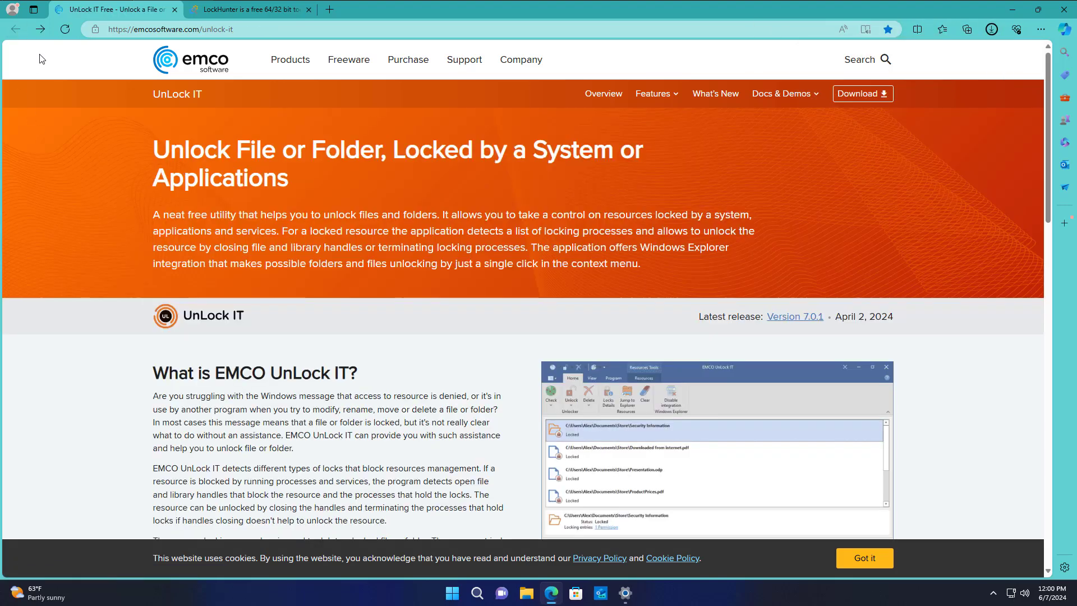
middle_click(948, 262)
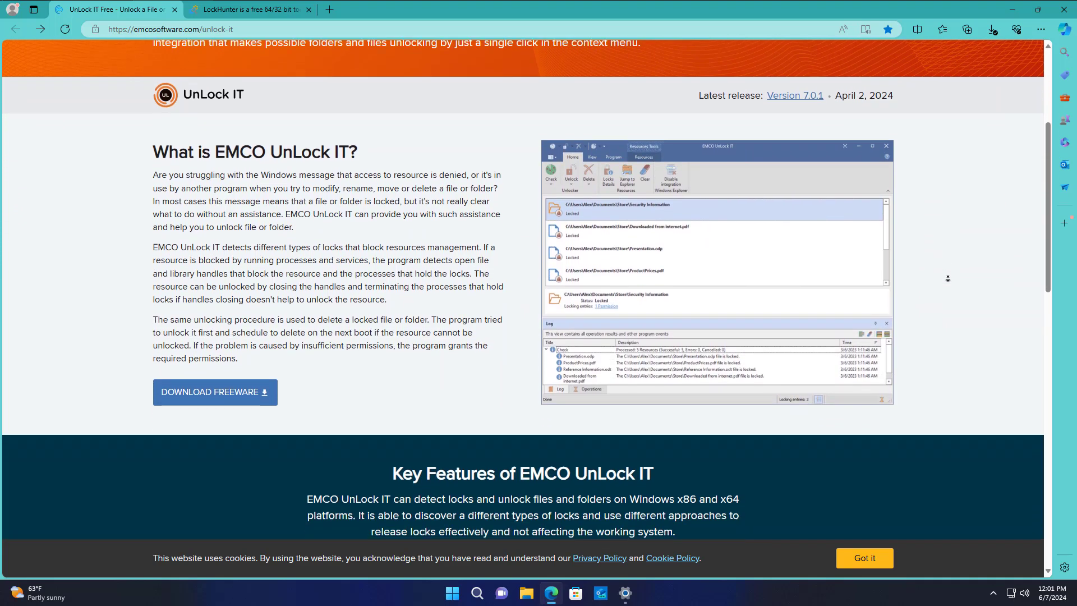
click(947, 281)
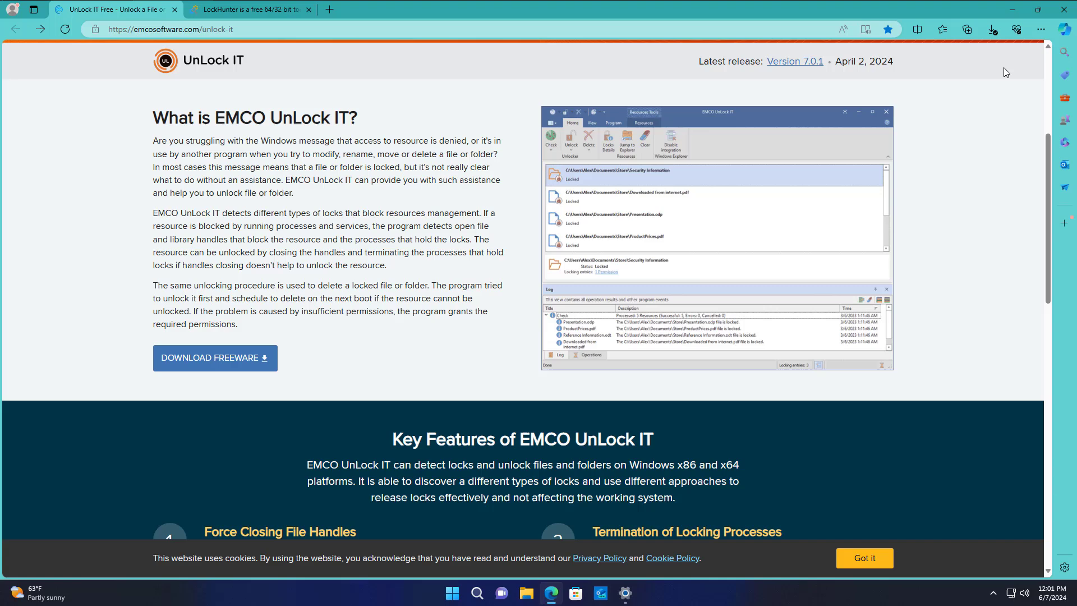
- Run lockhuntersetup_3-4-3 from the desktop and install LockHunter 3.4 to C:\Program Files\LockHunter
click(1012, 11)
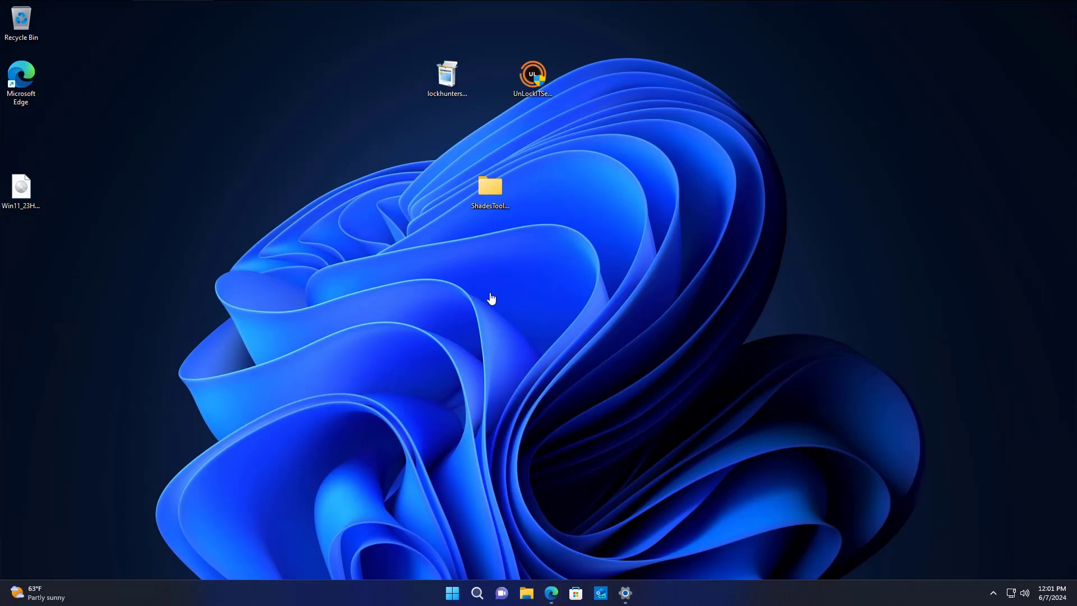
click(451, 75)
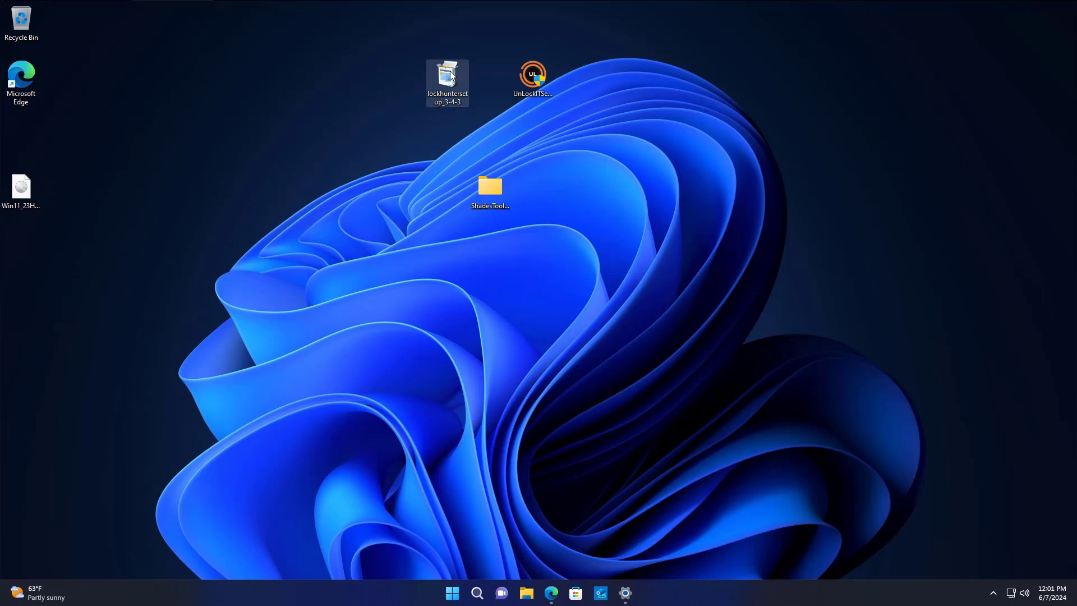
double_click(452, 76)
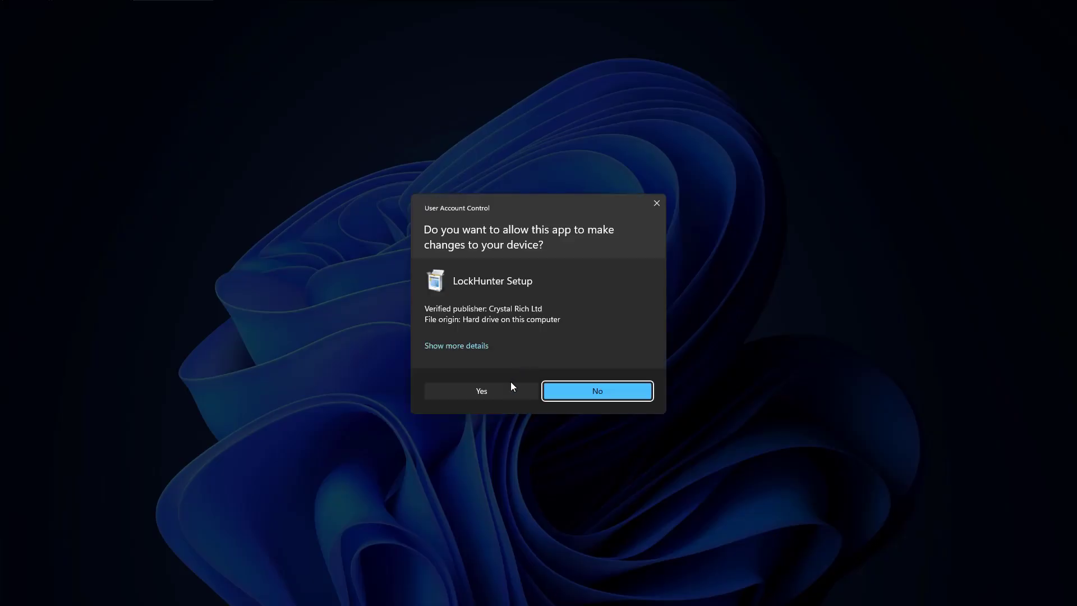
click(500, 392)
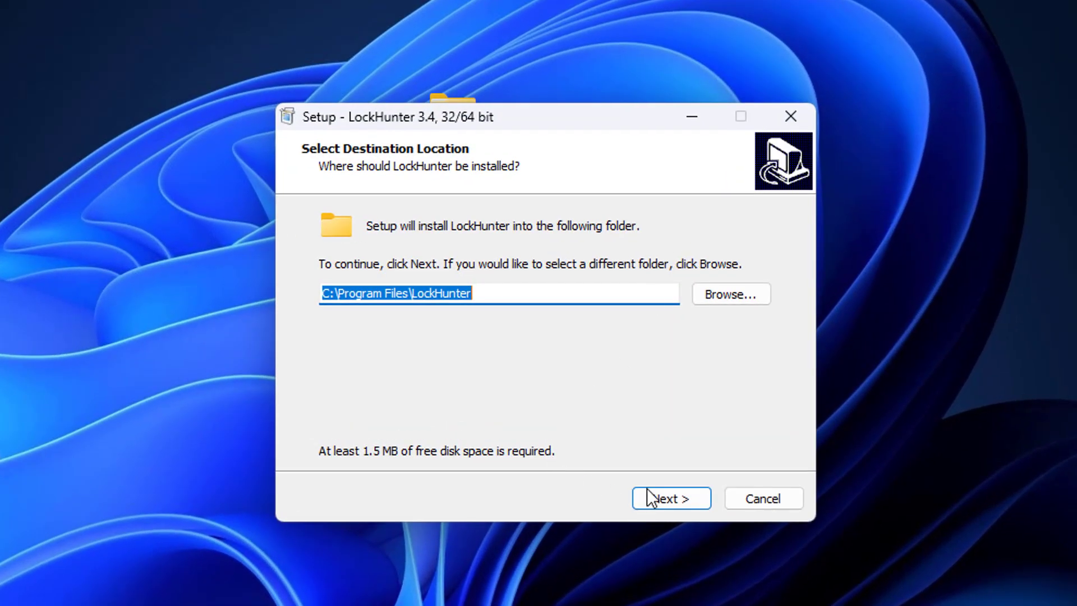
click(657, 501)
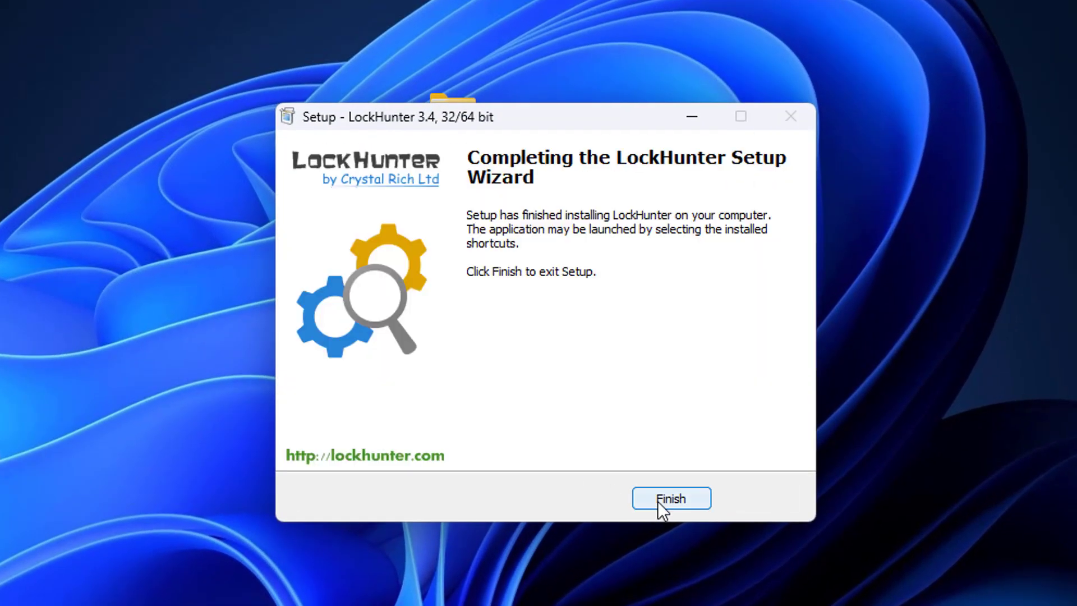
click(659, 501)
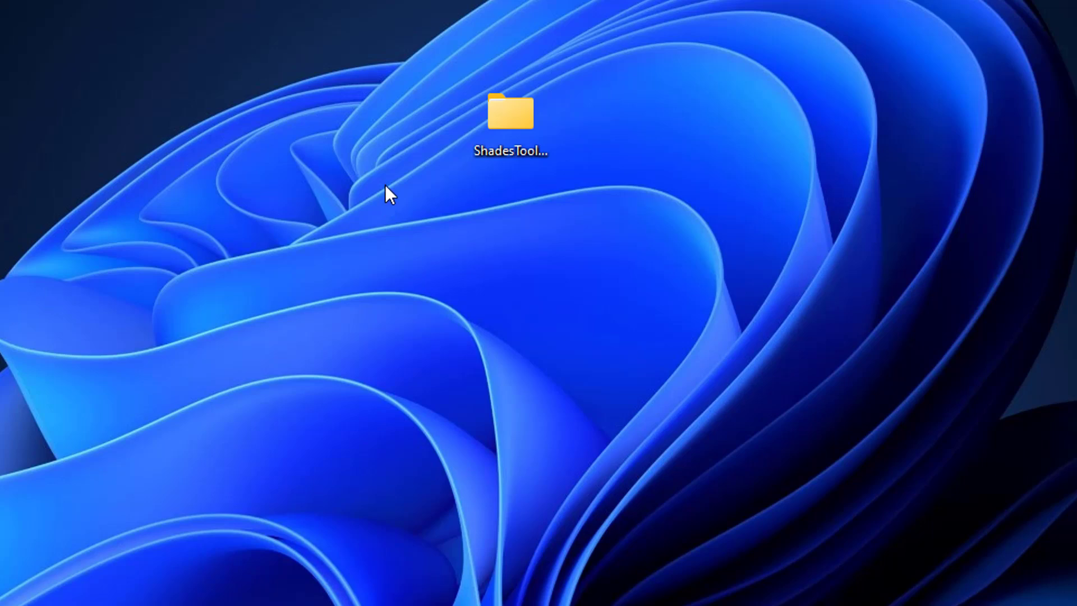
- Ask LockHunter "What's locking this folder?" for ShadesToolkit_EN-v2.3 from the classic shortcut menu
right_click(530, 113)
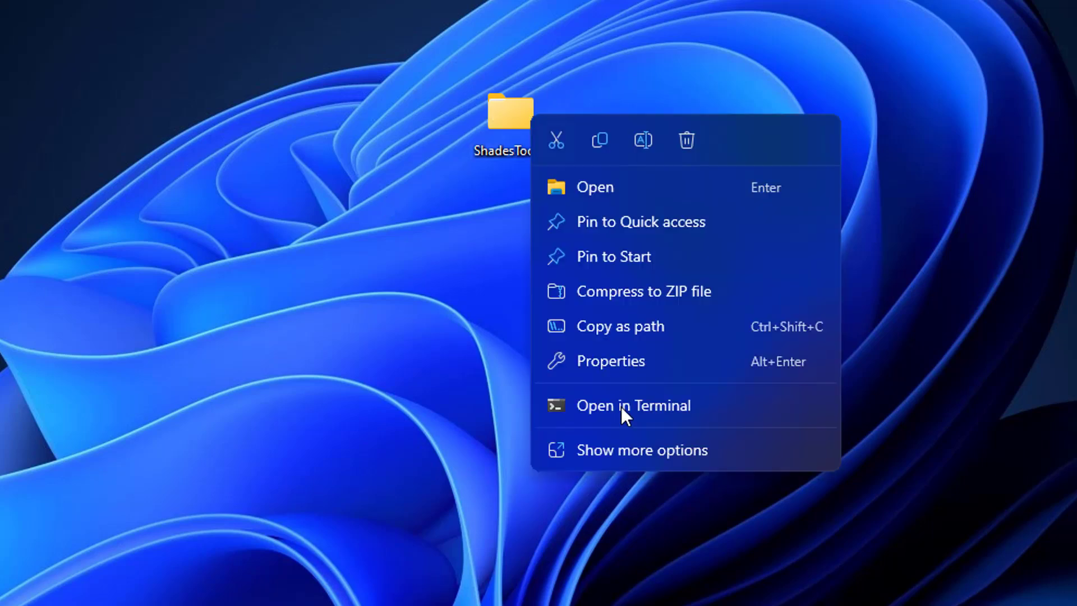
click(620, 449)
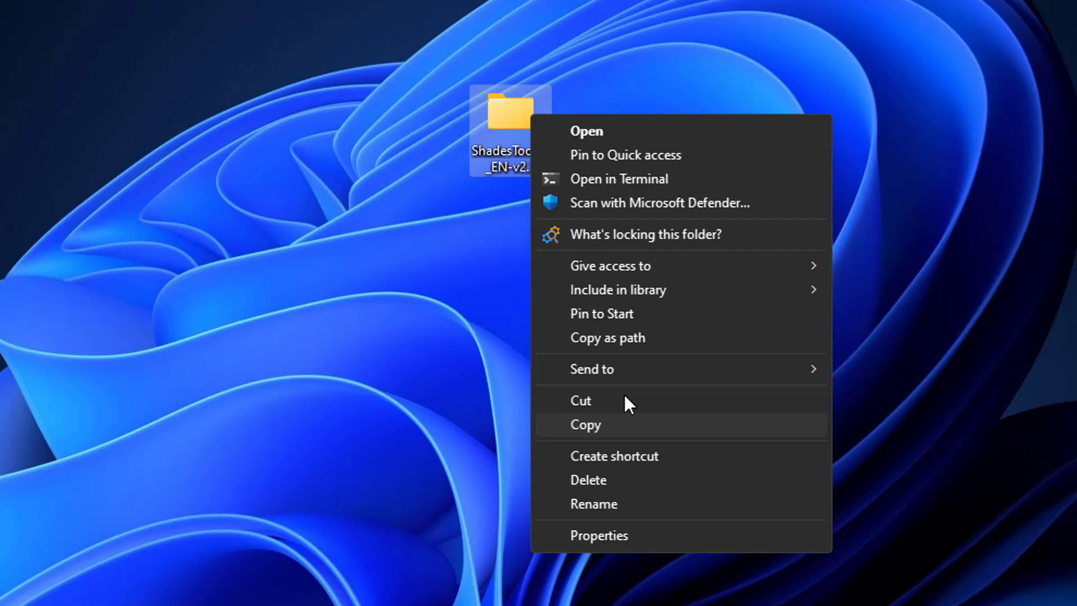
click(606, 236)
- Approve LockHunter as administrator and inspect SearchProtocolHost.exe's locked WinSxS subfolder in a widened window
click(502, 510)
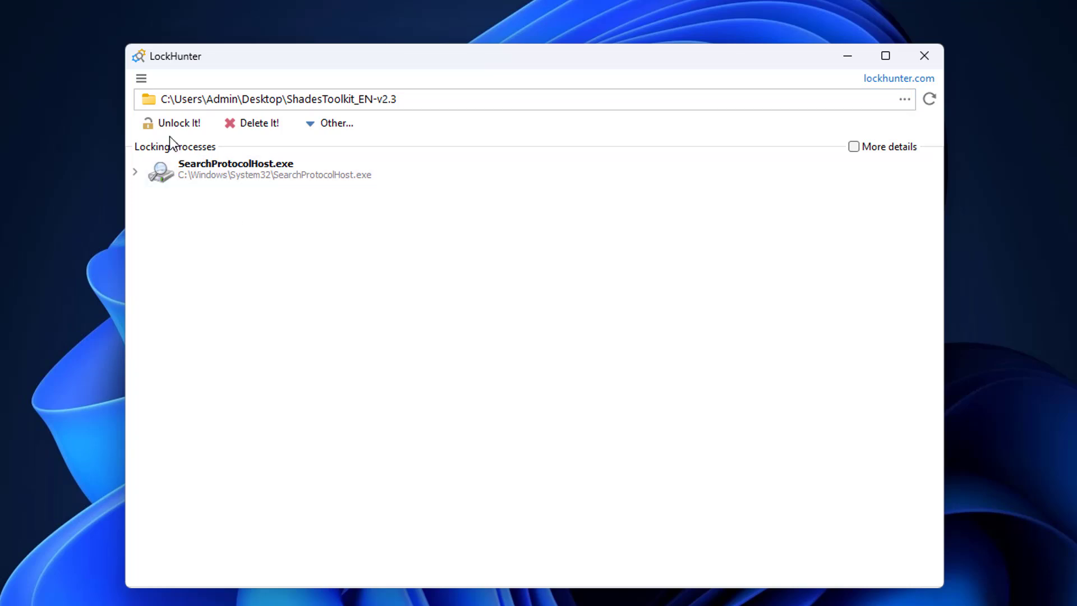
click(183, 167)
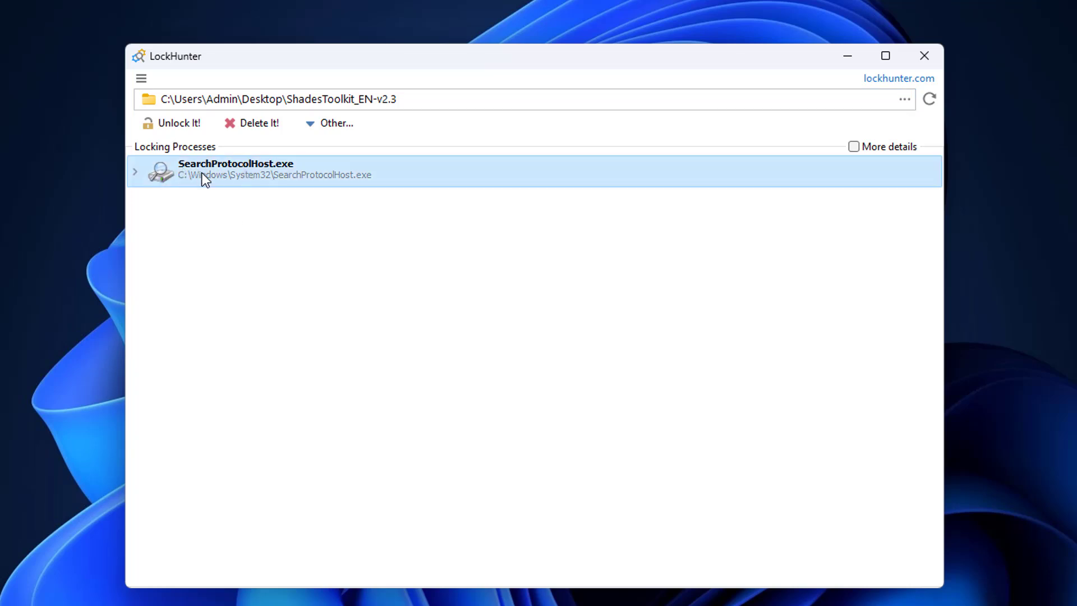
click(135, 172)
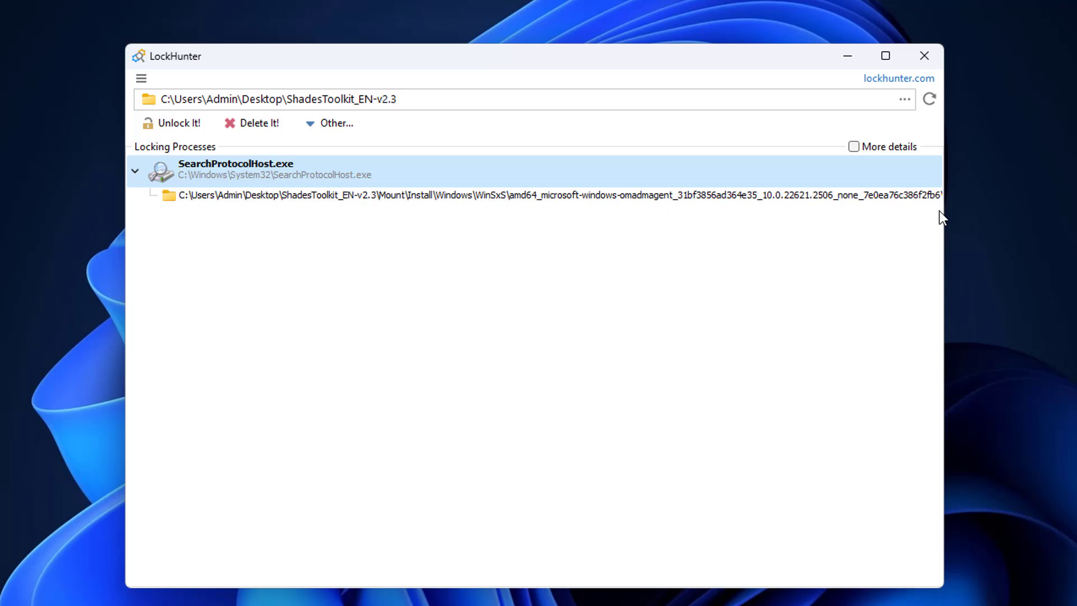
drag(951, 207, 1026, 229)
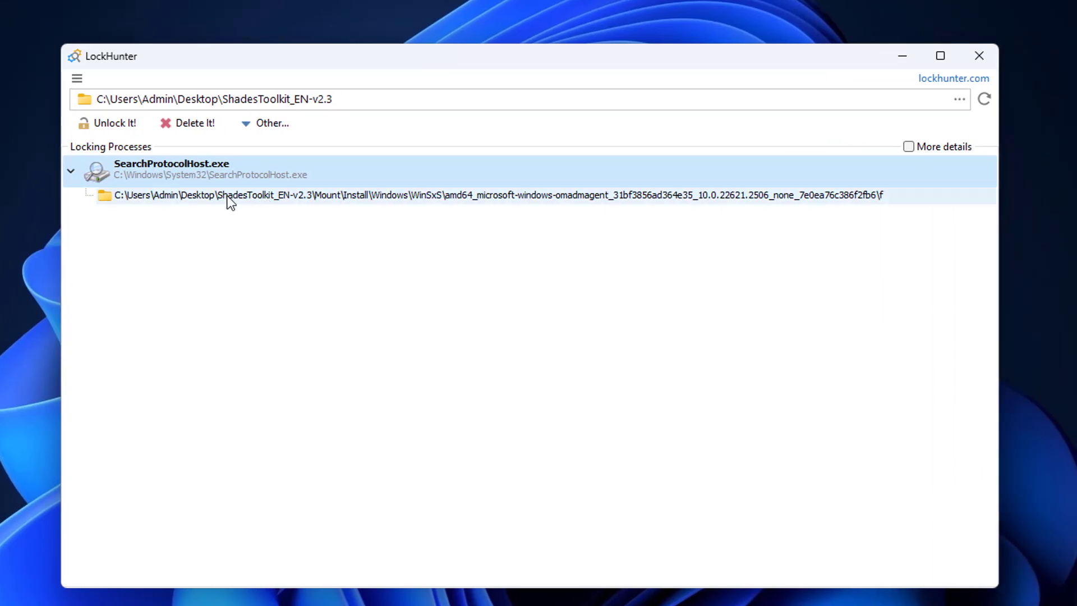
click(216, 206)
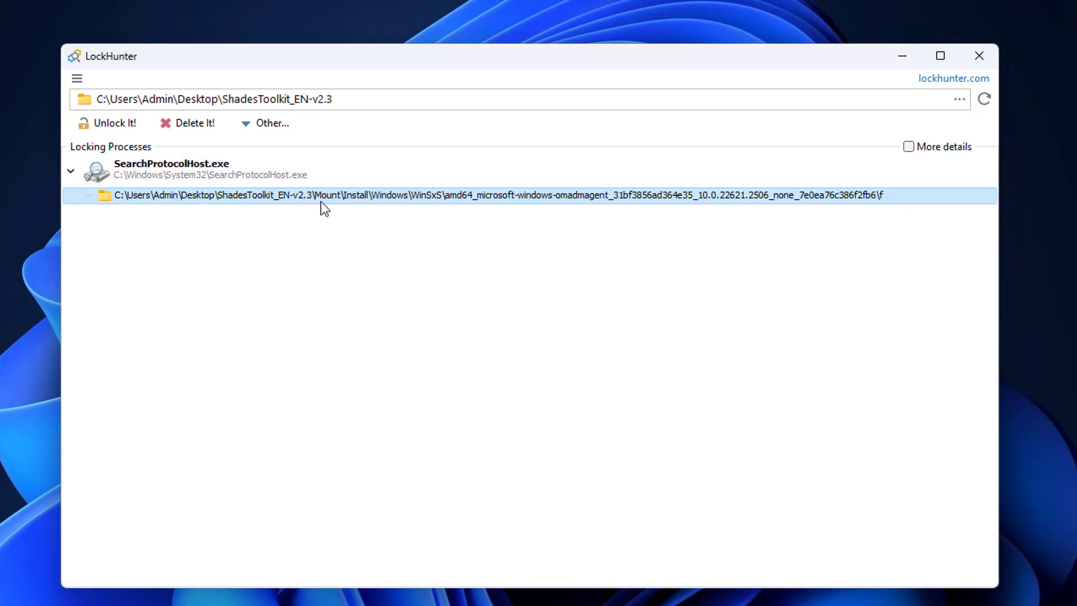
click(310, 104)
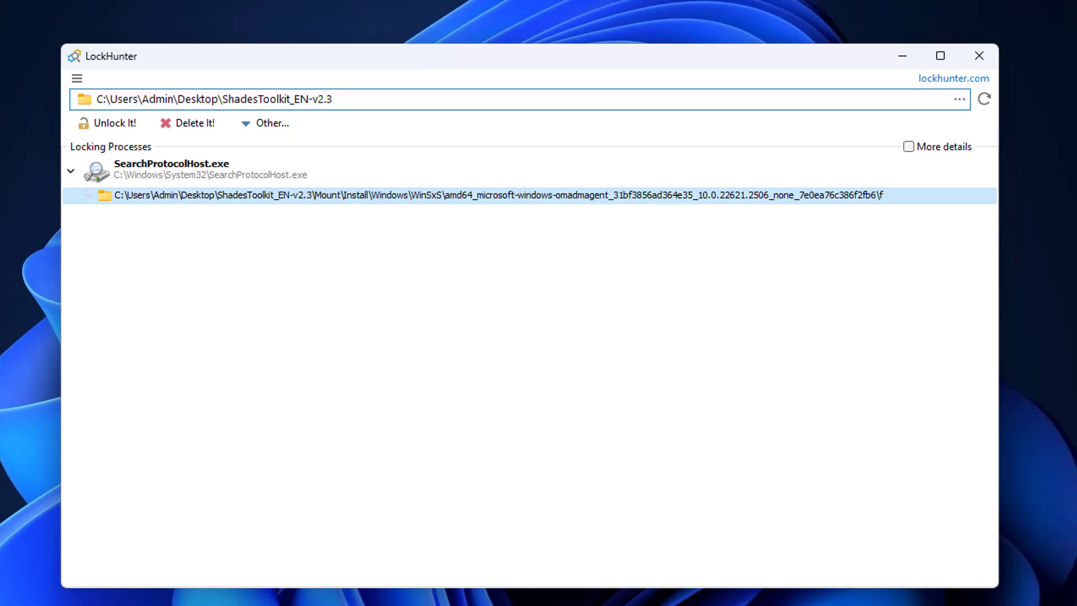
- Delete the folder with LockHunter, confirm the warning, and schedule deletion at next system restart
click(190, 128)
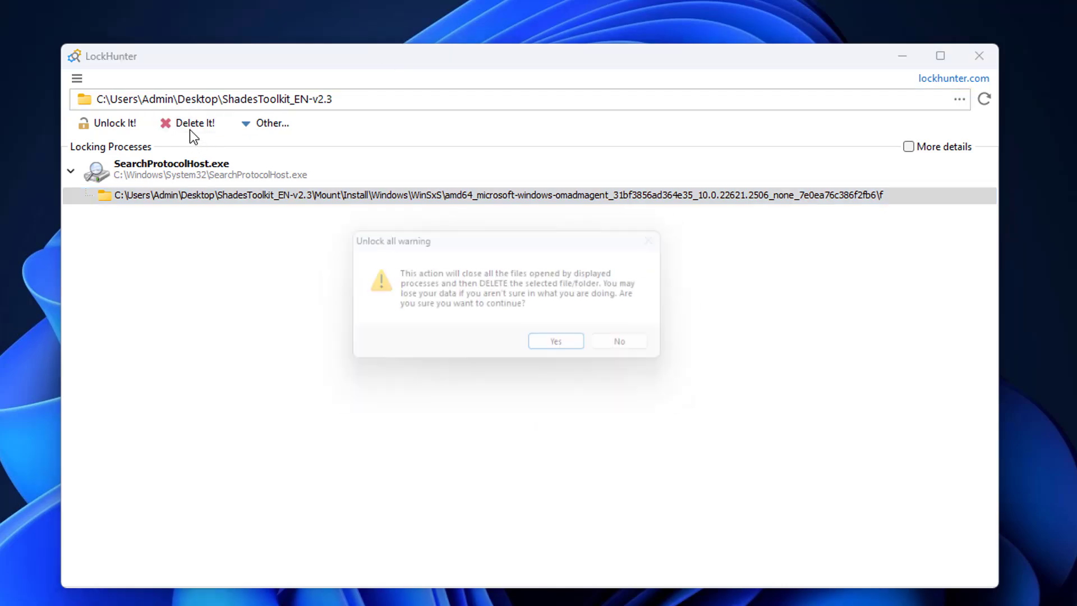
click(556, 355)
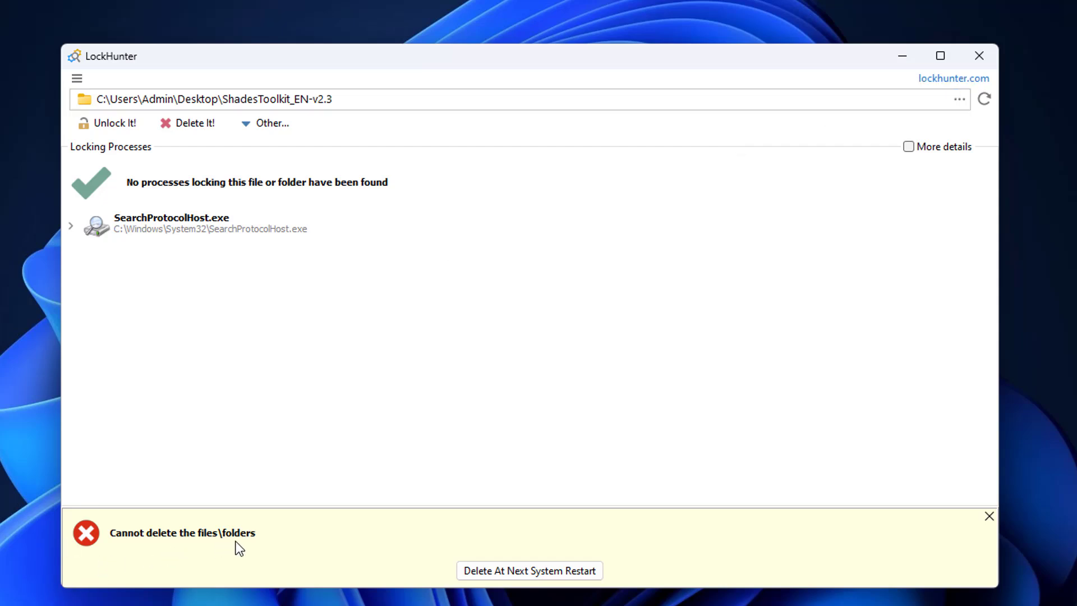
click(533, 577)
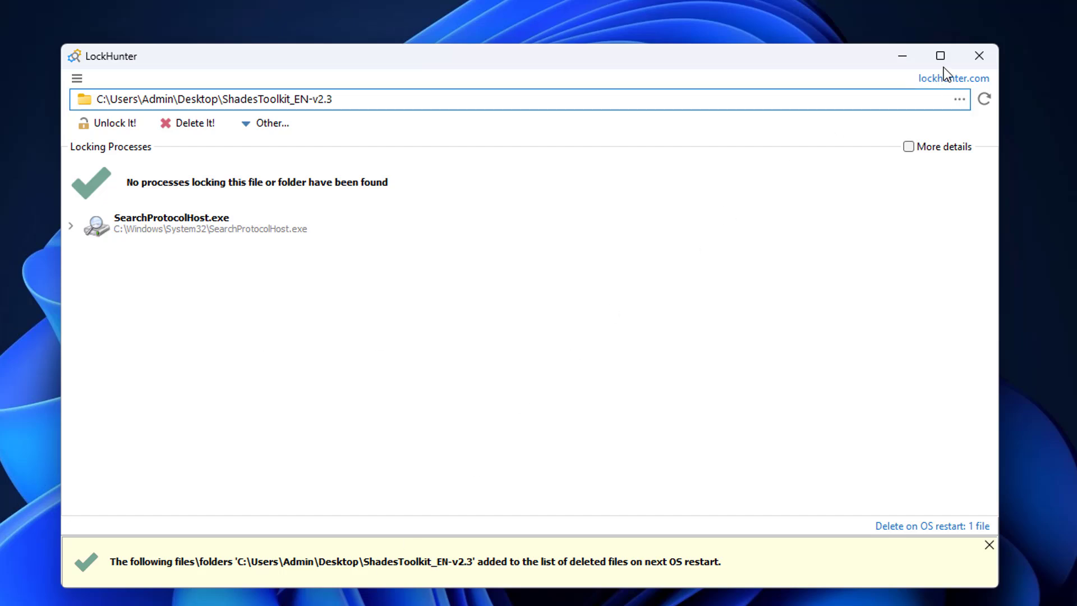
- Close LockHunter and install EMCO UnLock IT 7.0.1 with the Complete setup type, accepting the EULA
click(978, 56)
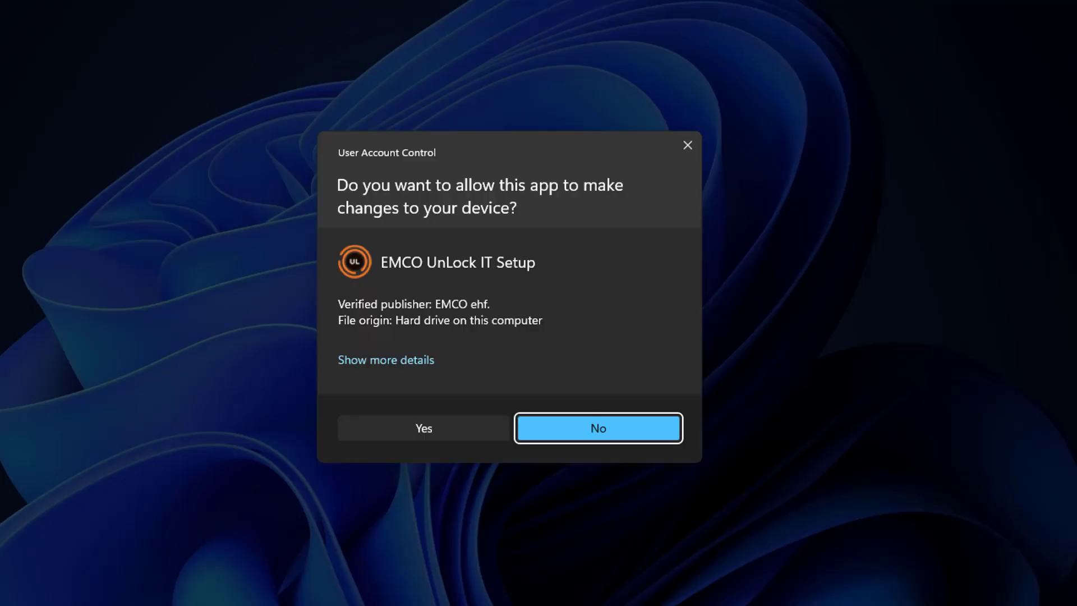
click(415, 428)
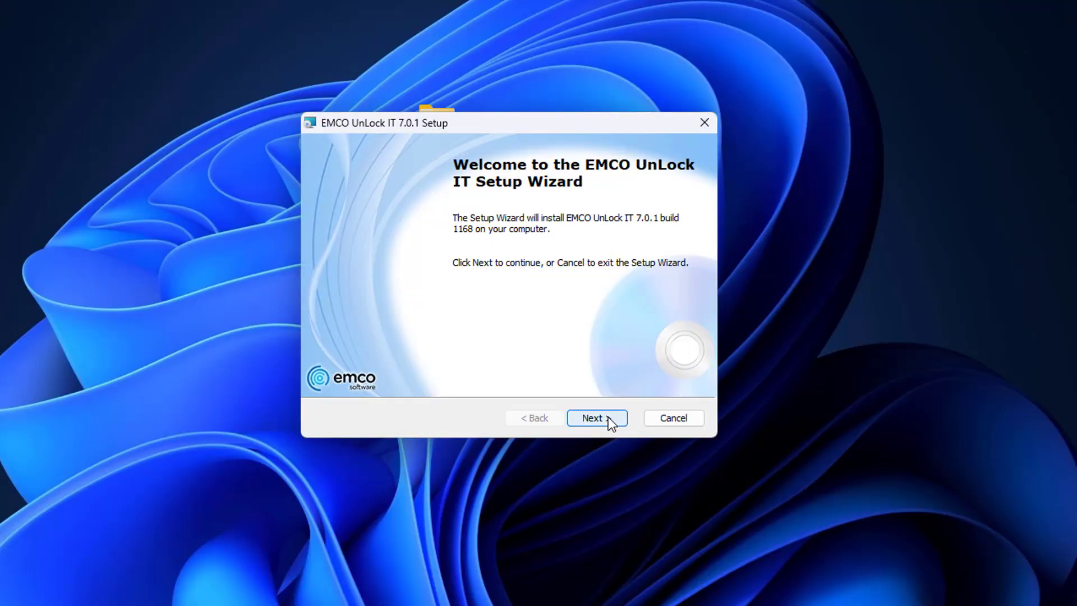
click(608, 416)
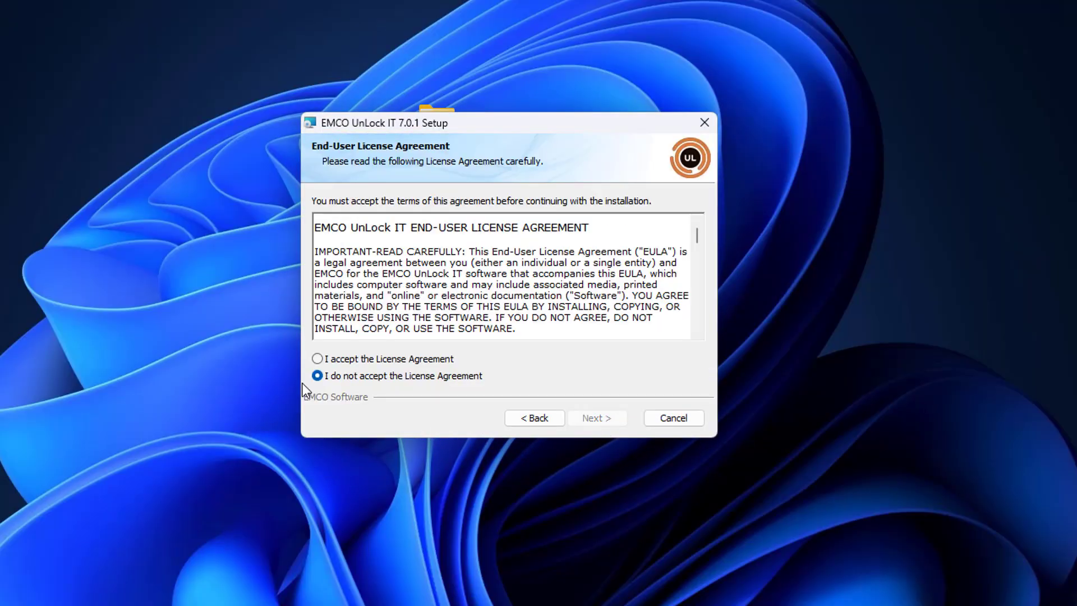
click(350, 362)
click(586, 418)
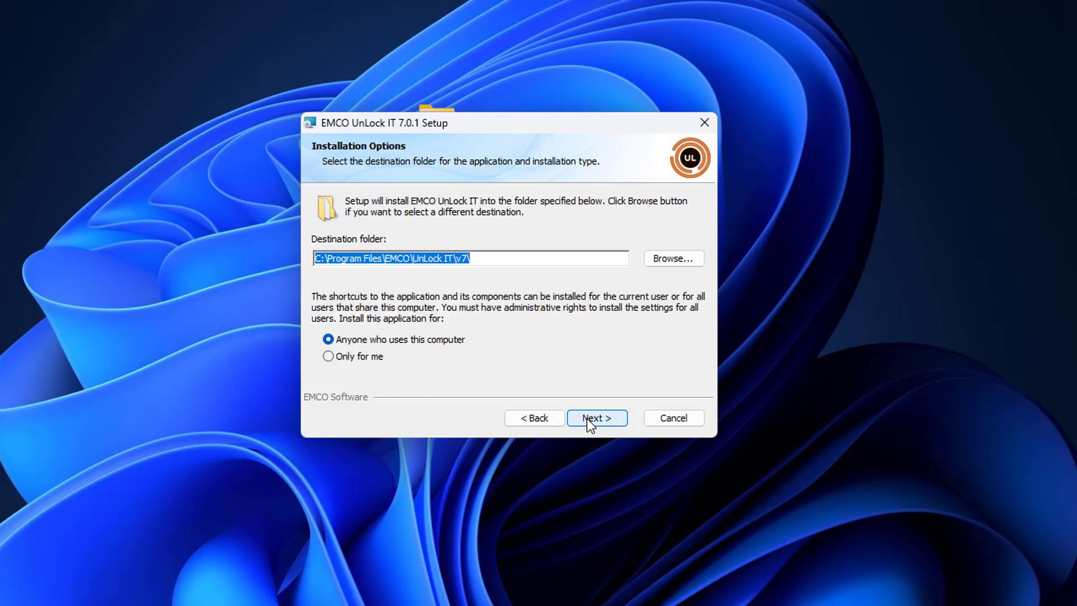
click(587, 418)
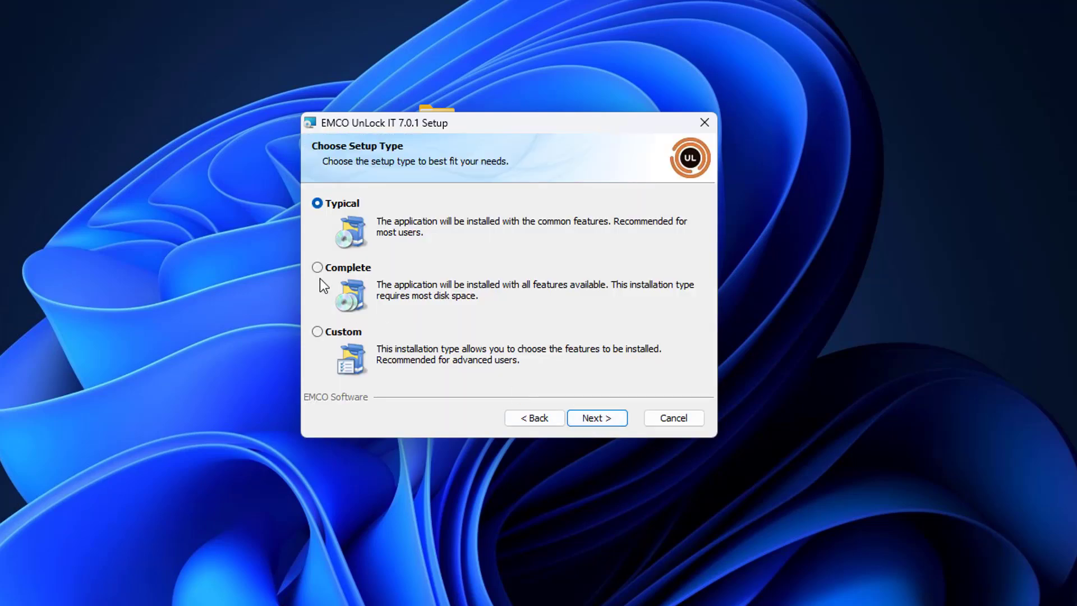
click(324, 268)
click(604, 419)
click(598, 419)
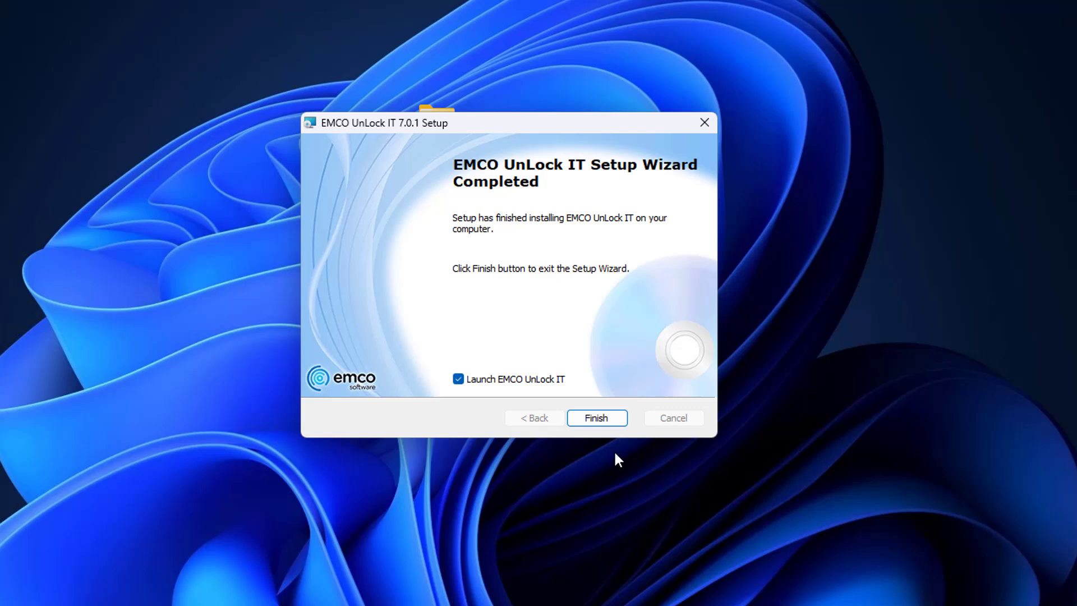
click(600, 420)
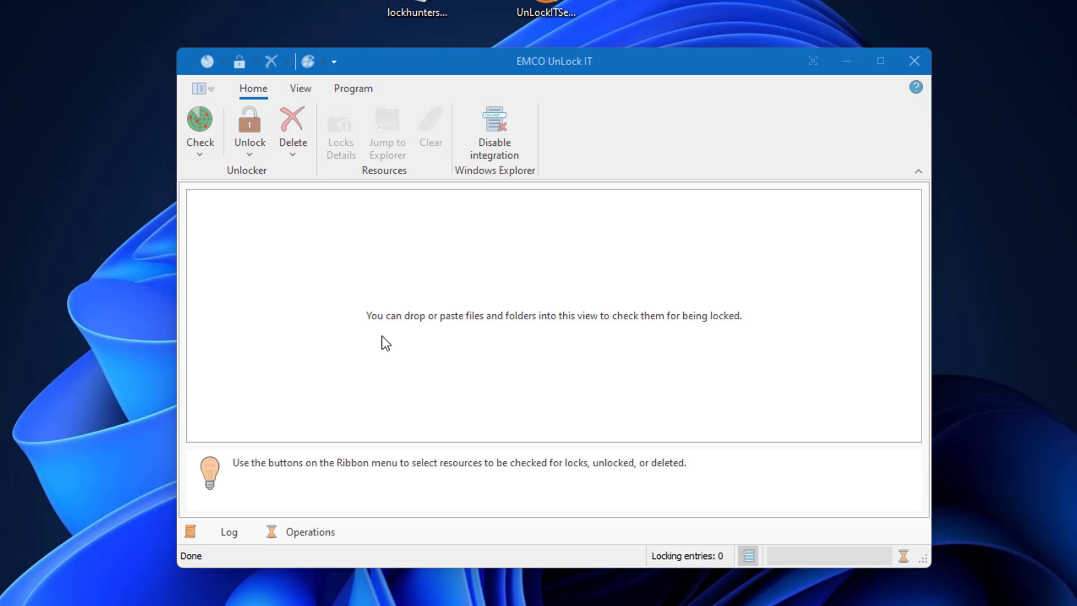
- Choose Unlock Folder and select the ShadesToolkit_EN-v2.3 desktop folder in the Browse for Folder tree
click(247, 145)
click(274, 196)
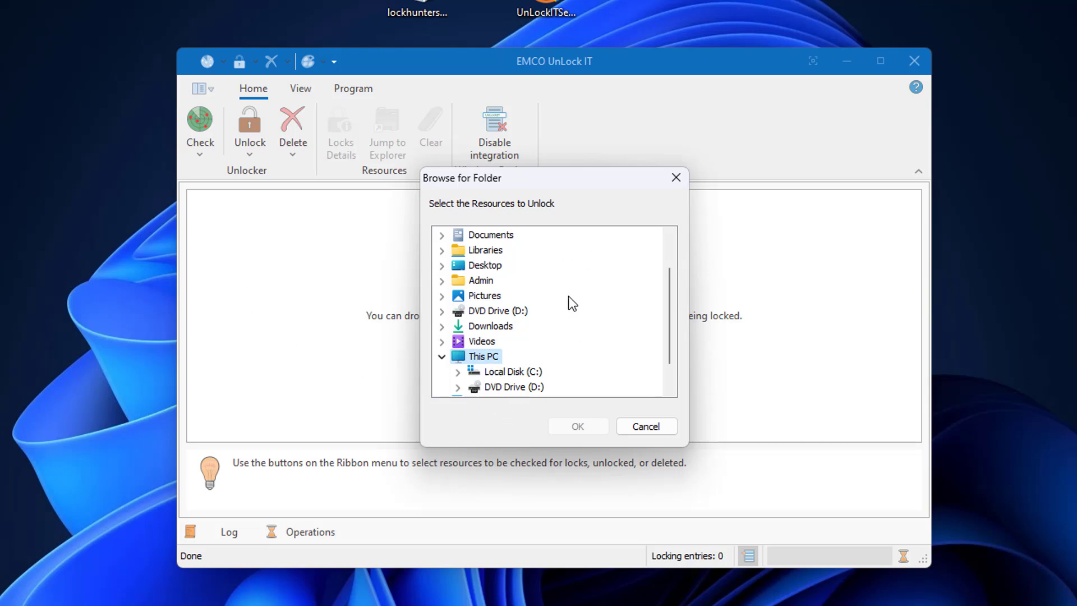
scroll(568, 300, down, 1)
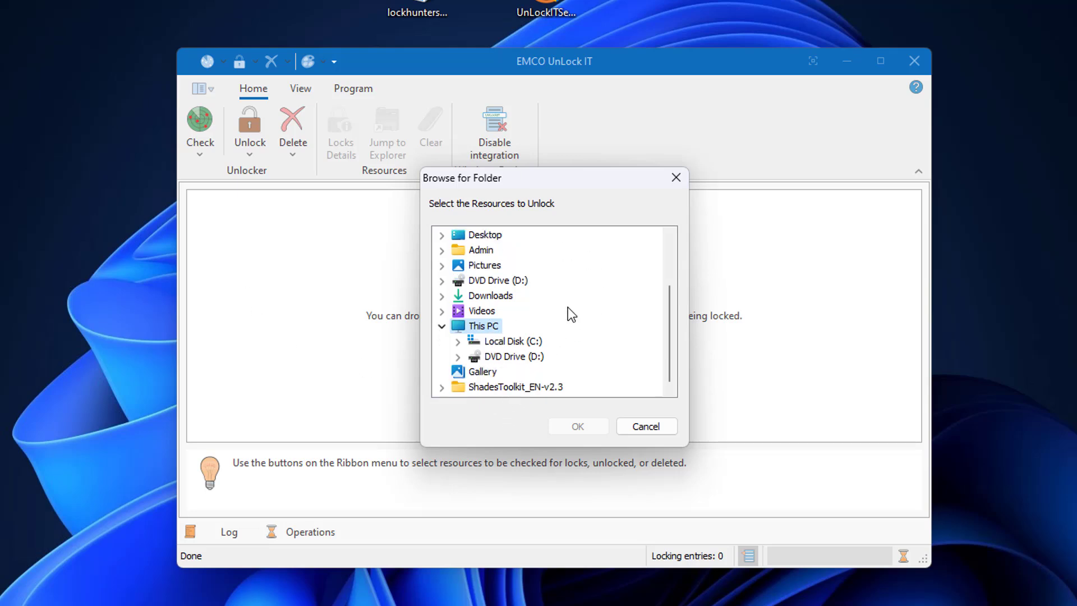
click(547, 386)
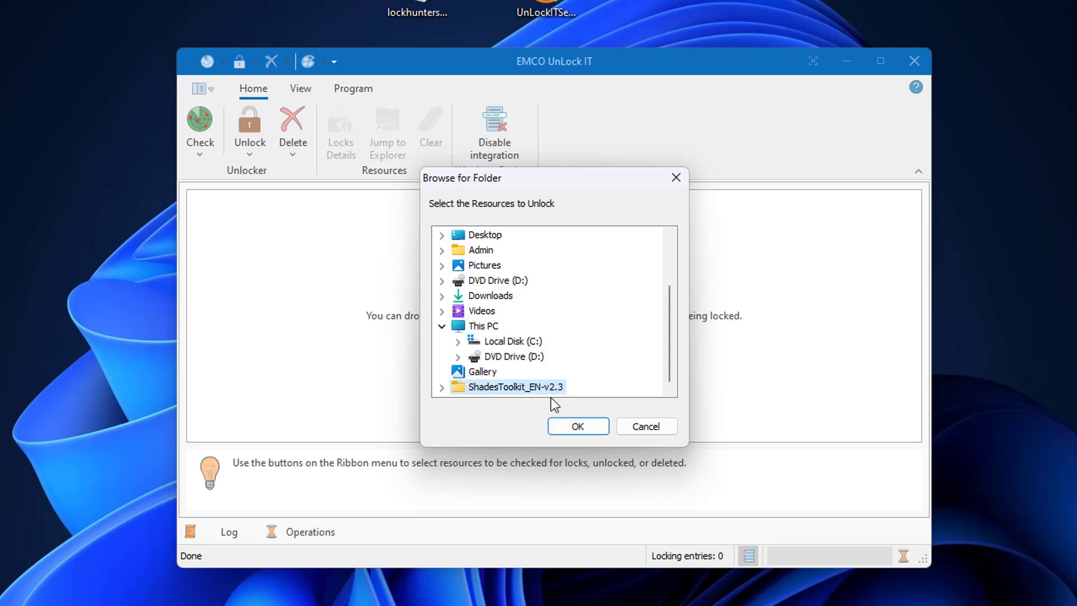
- Confirm ShadesToolkit_EN-v2.3 for unlocking and let its status go from Processing to Unlocked
click(580, 430)
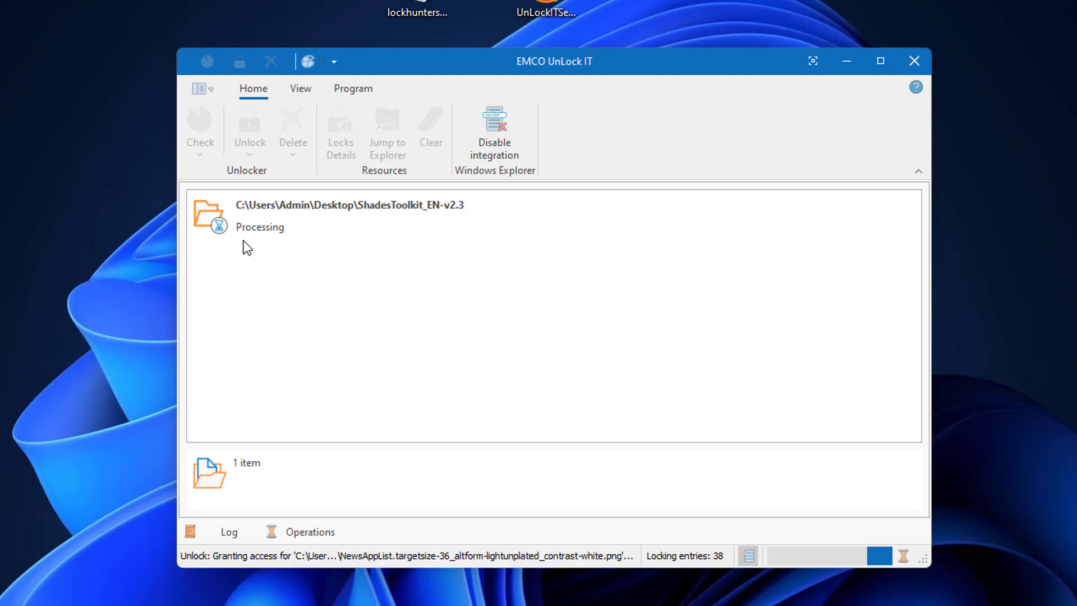
mouse_move(249, 247)
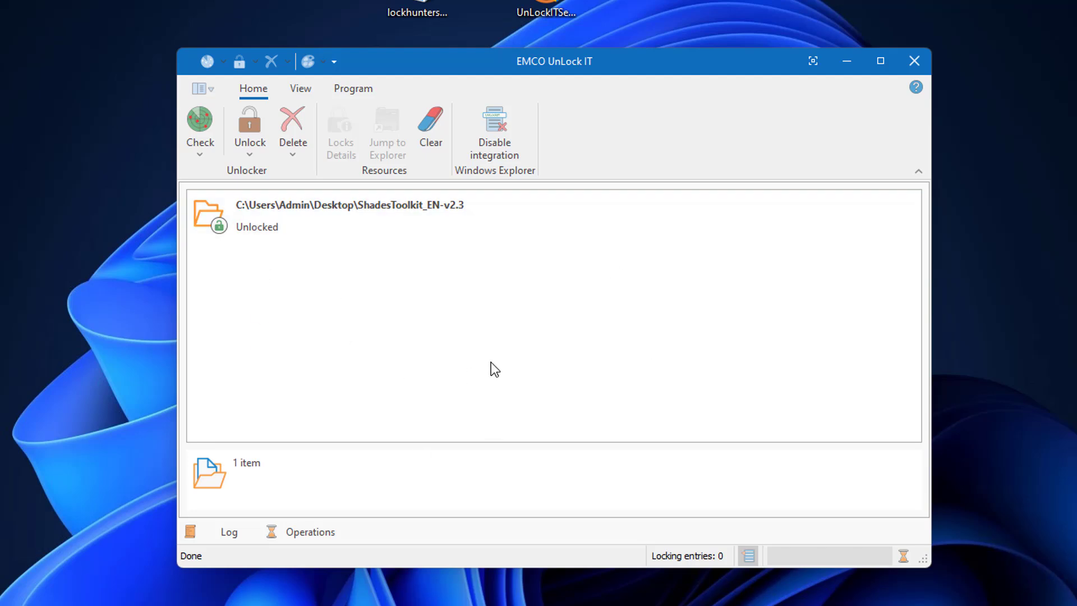
- Delete the ShadesToolkit_EN-v2.3 folder with EMCO UnLock IT's Delete Folder command and confirm
click(297, 151)
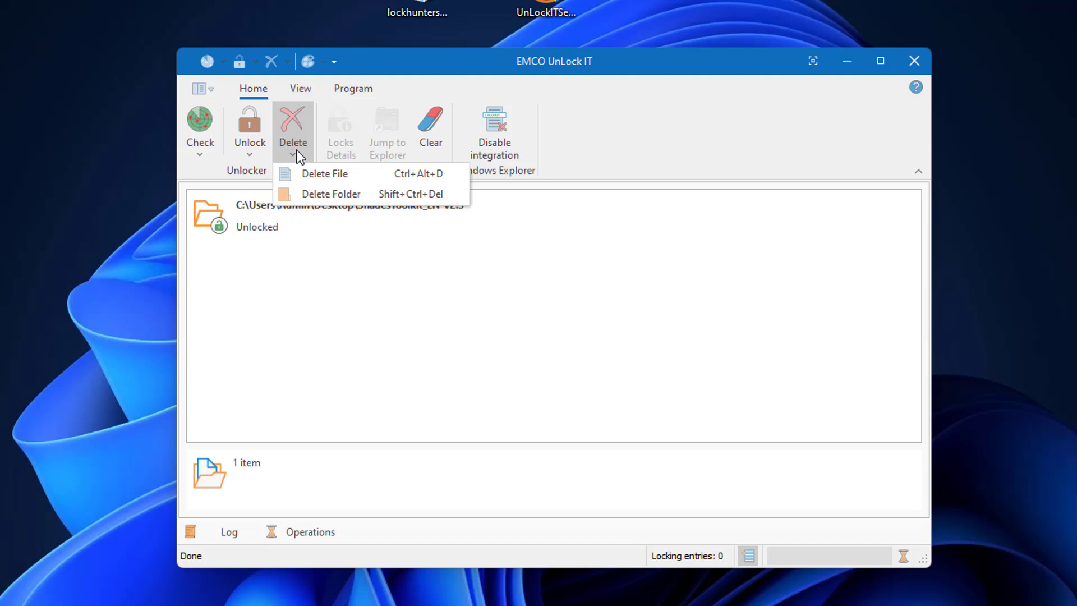
click(306, 193)
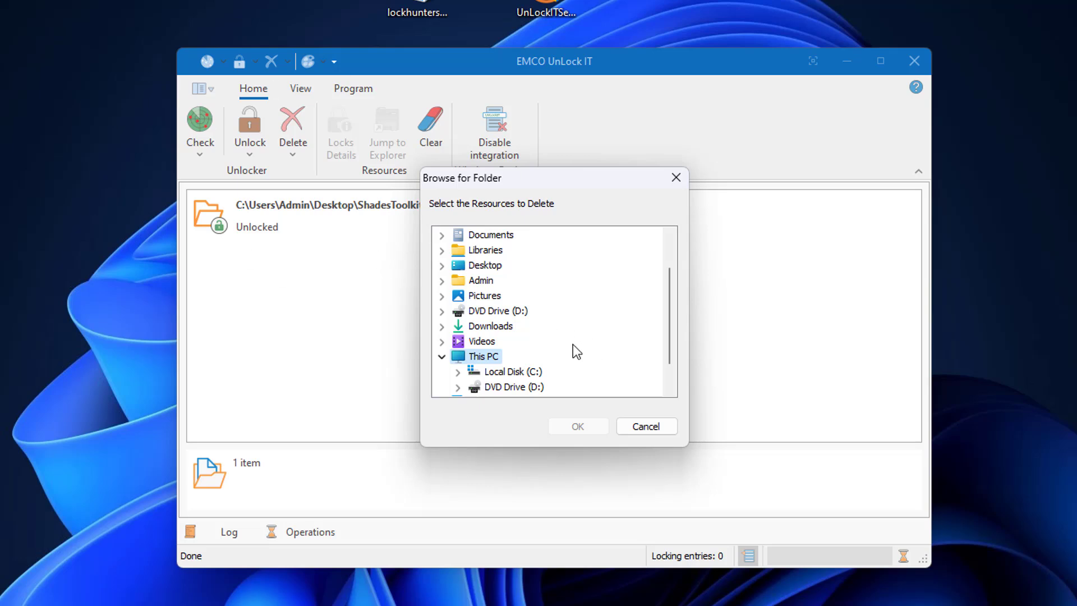
scroll(573, 344, down, 1)
click(522, 386)
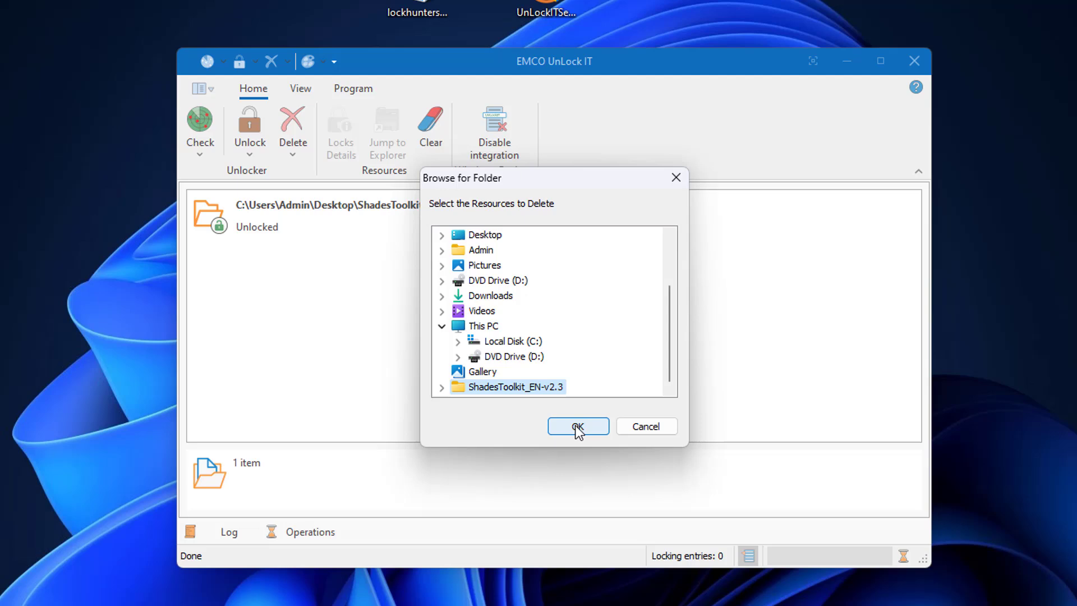
click(576, 427)
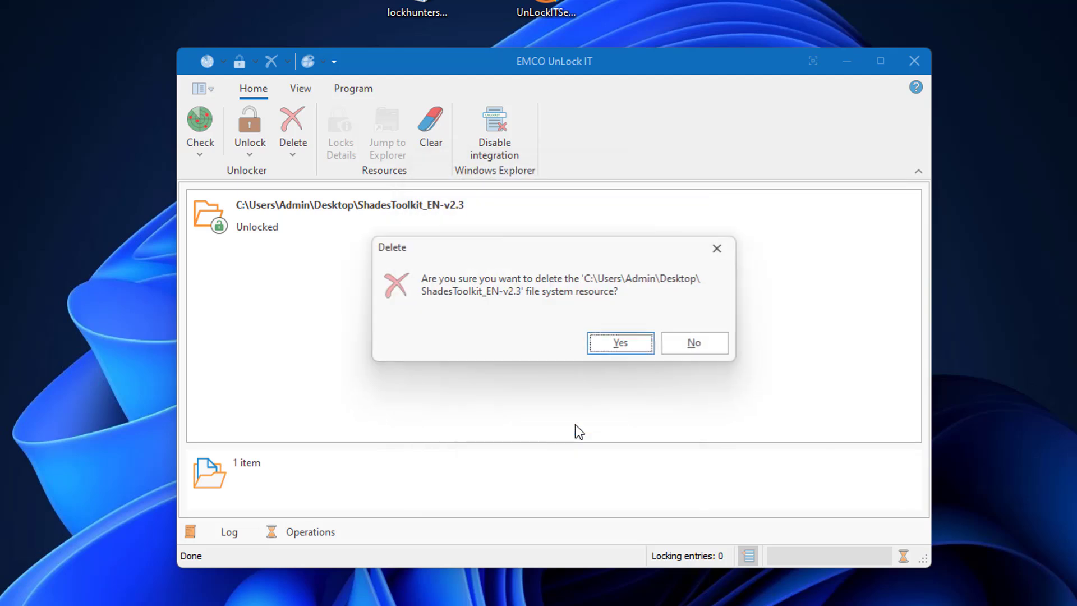
click(607, 346)
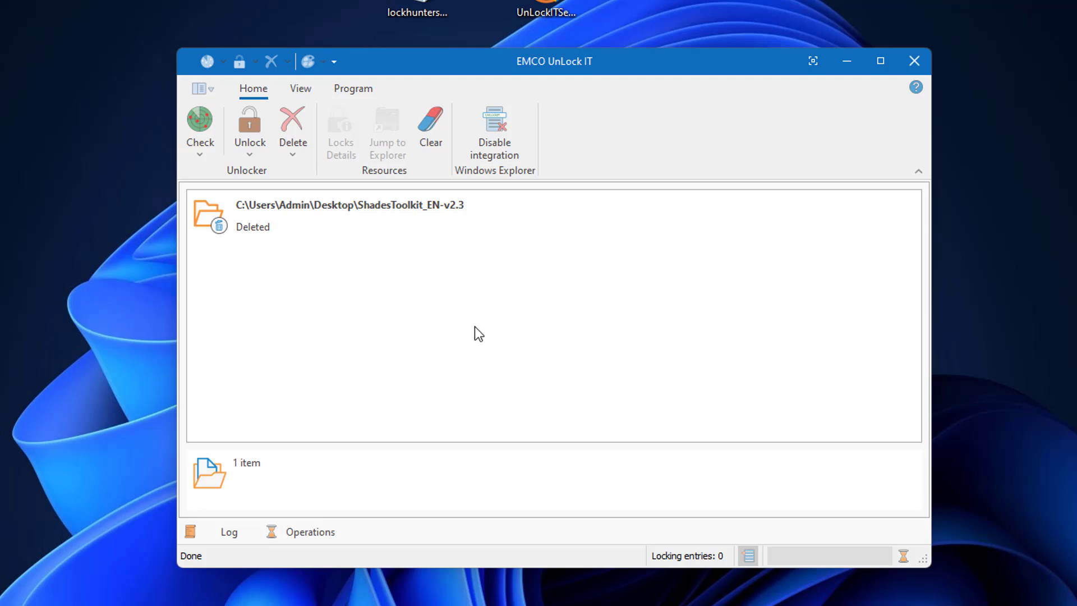
- Delete the listed ShadesToolkit_EN-v2.3 entry again via its trash icon and confirm Yes
mouse_move(211, 231)
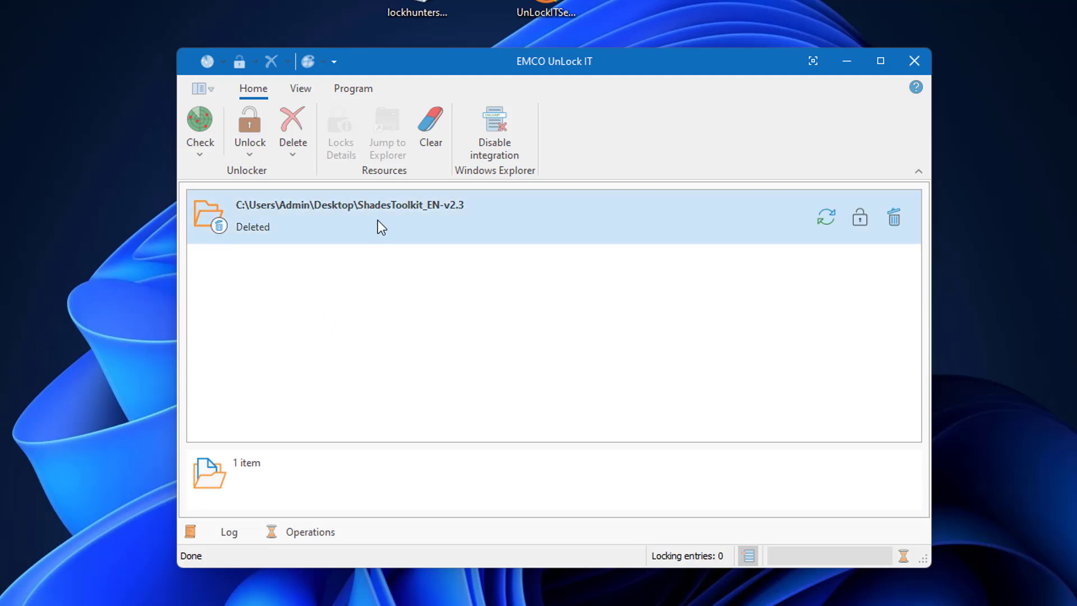
click(892, 217)
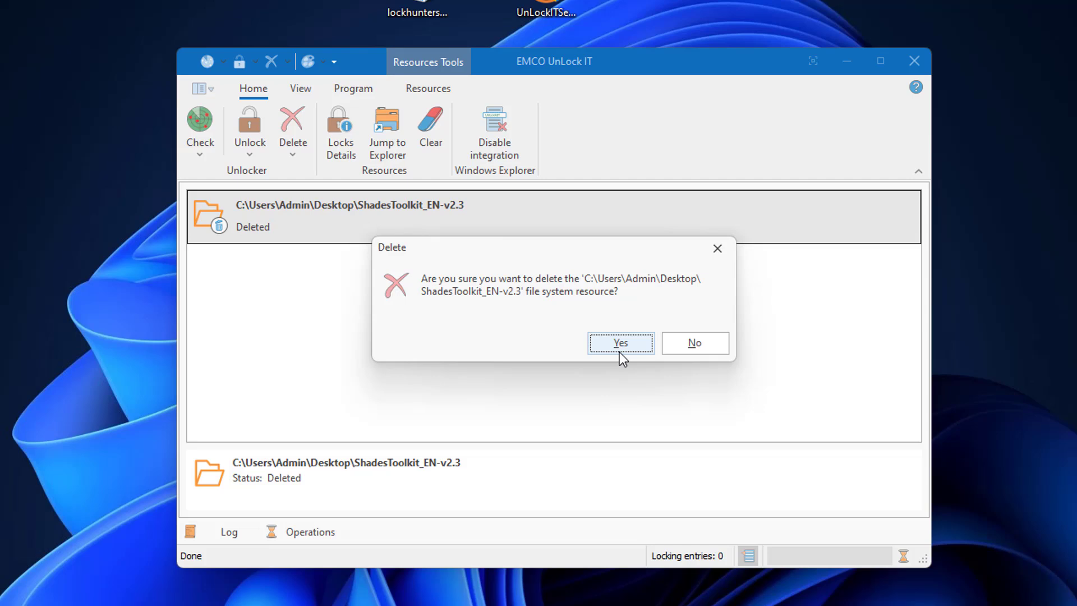
click(620, 346)
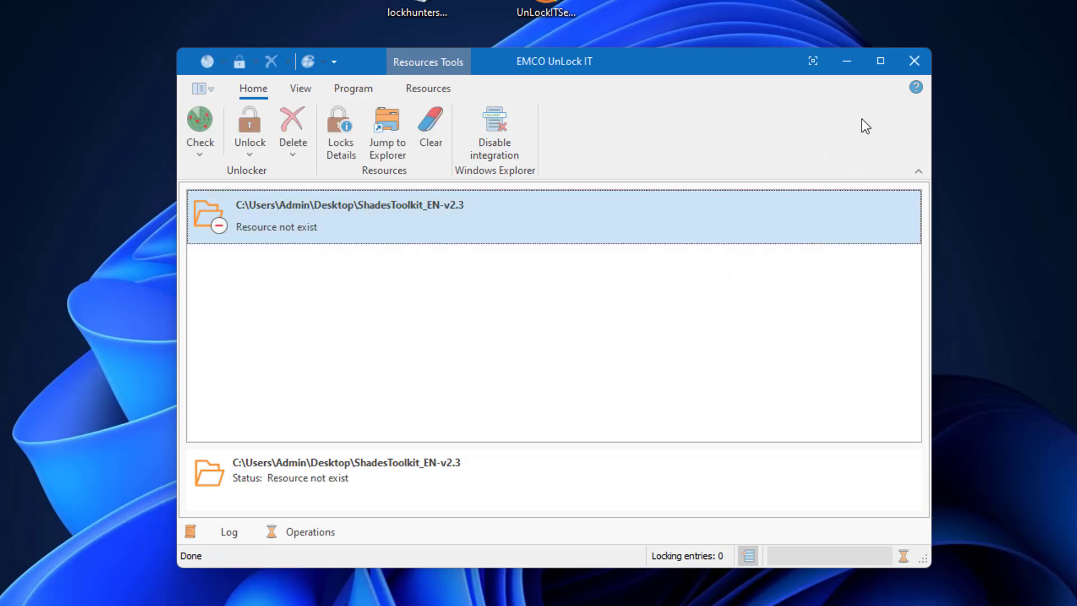
- Close the EMCO UnLock IT window
click(908, 68)
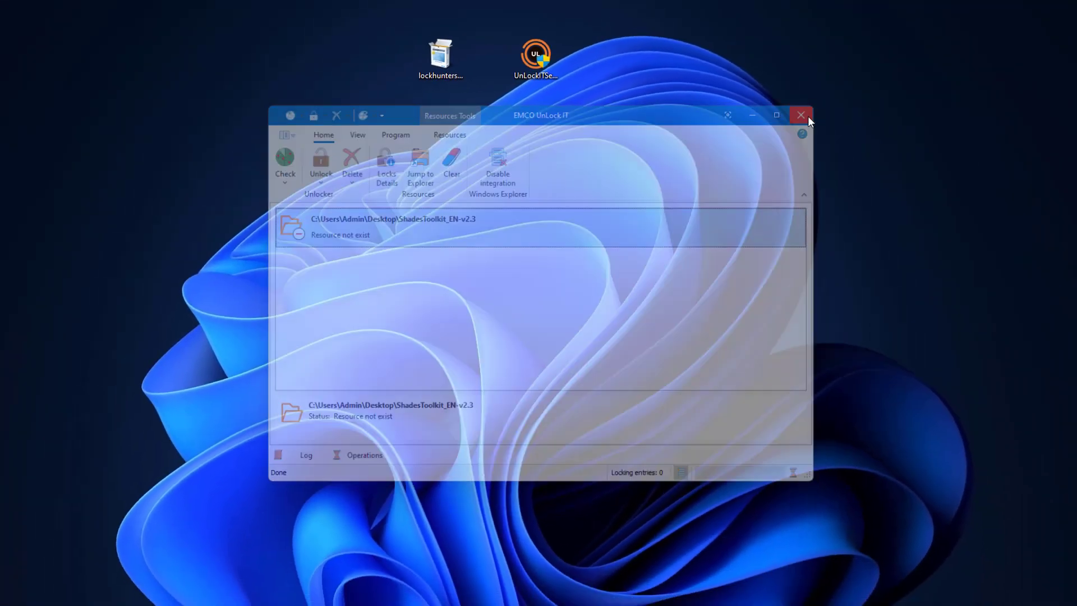